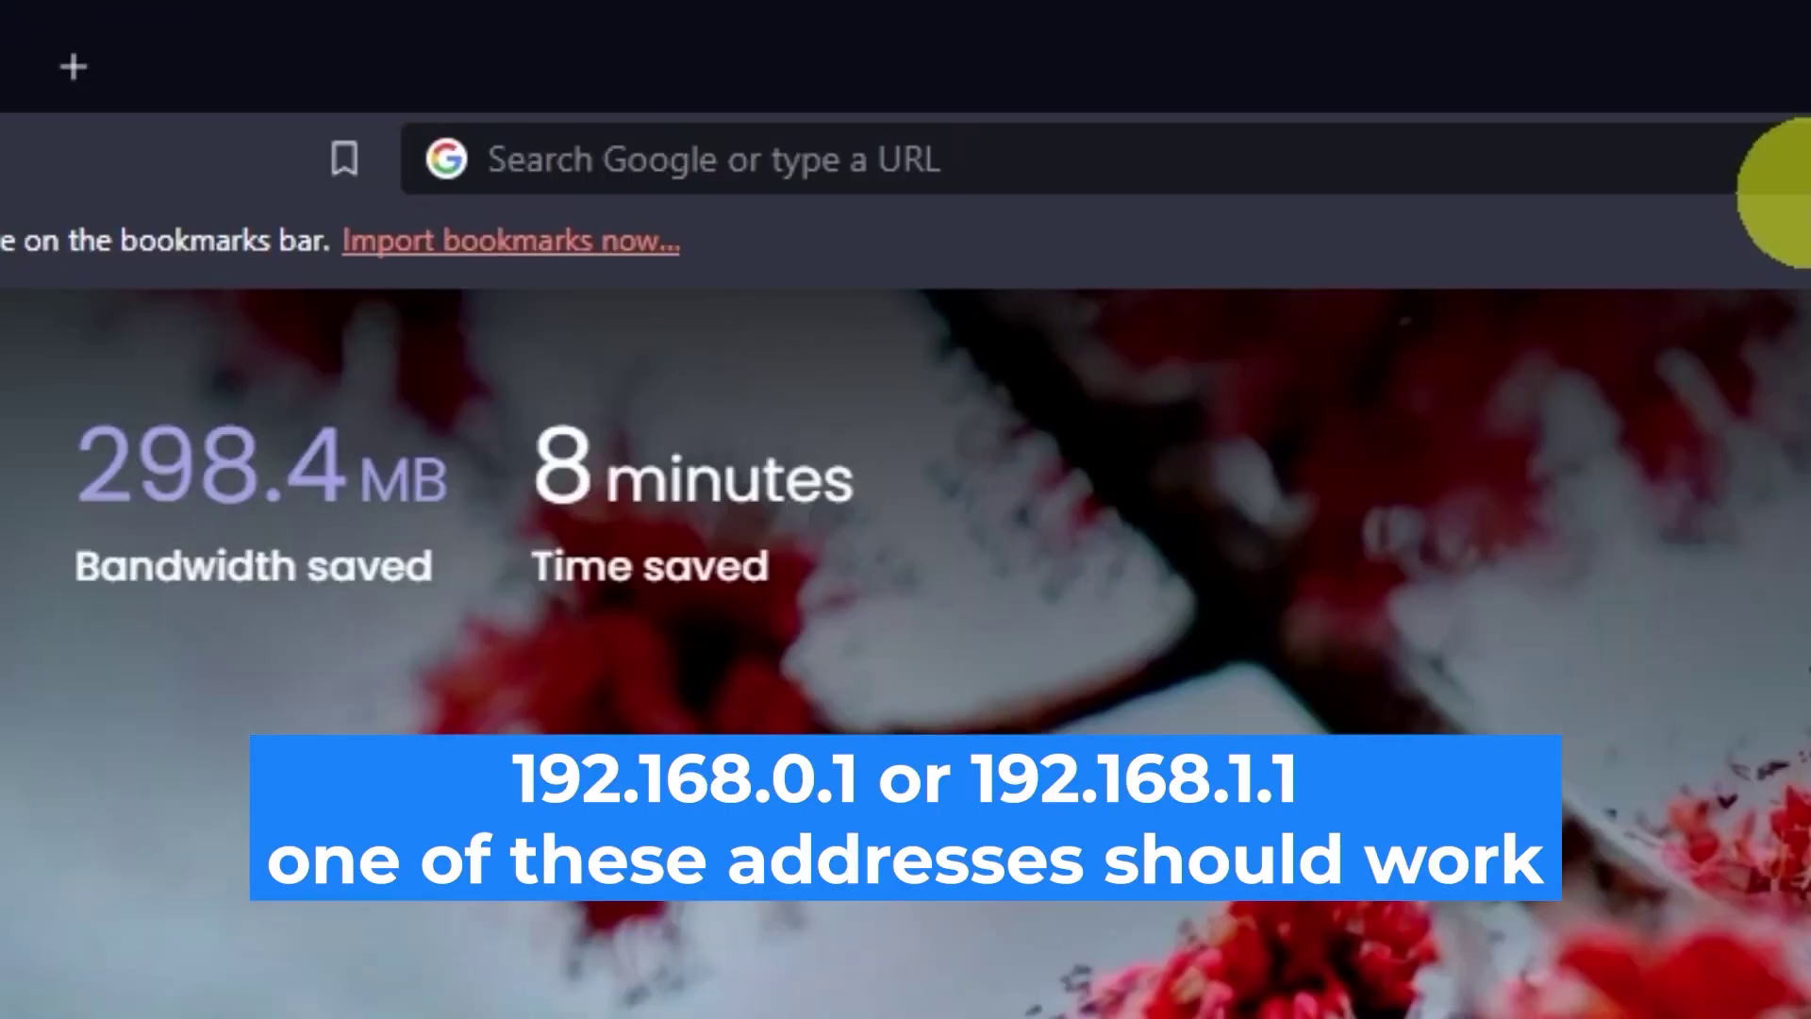
Navigate the browser to the router admin page at 192.168.0.1
left_click(1557, 58)
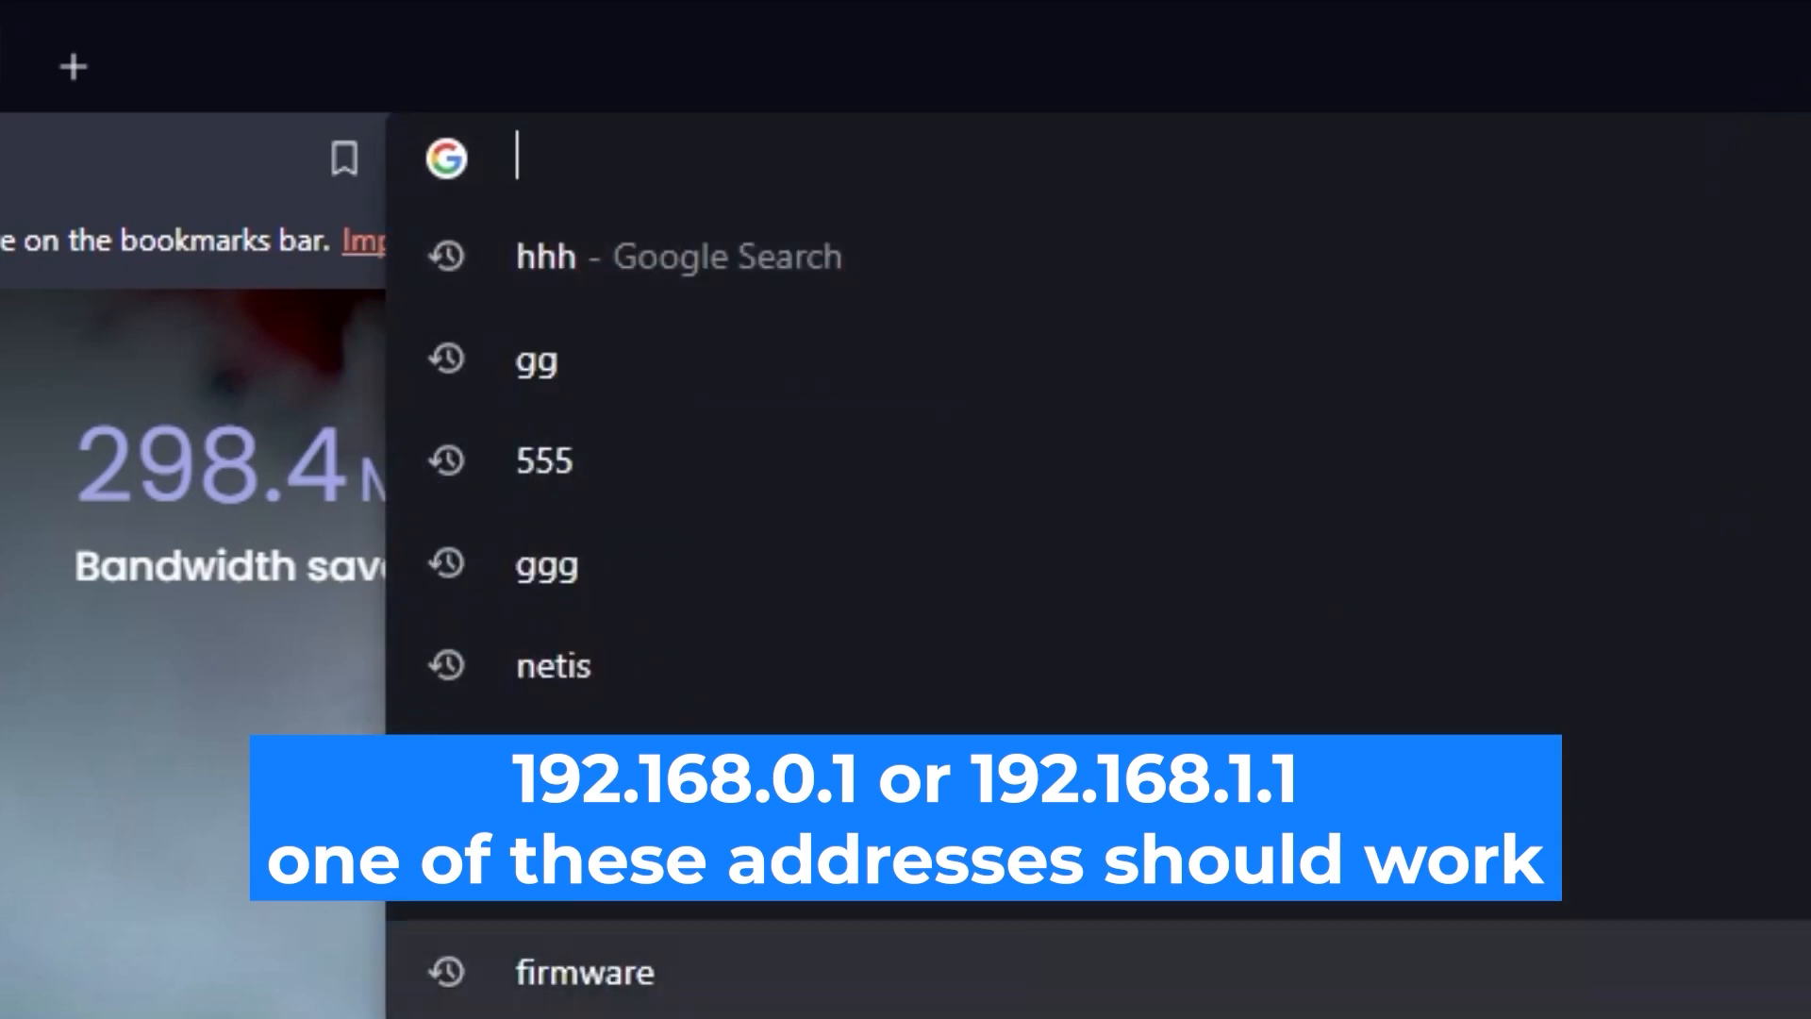
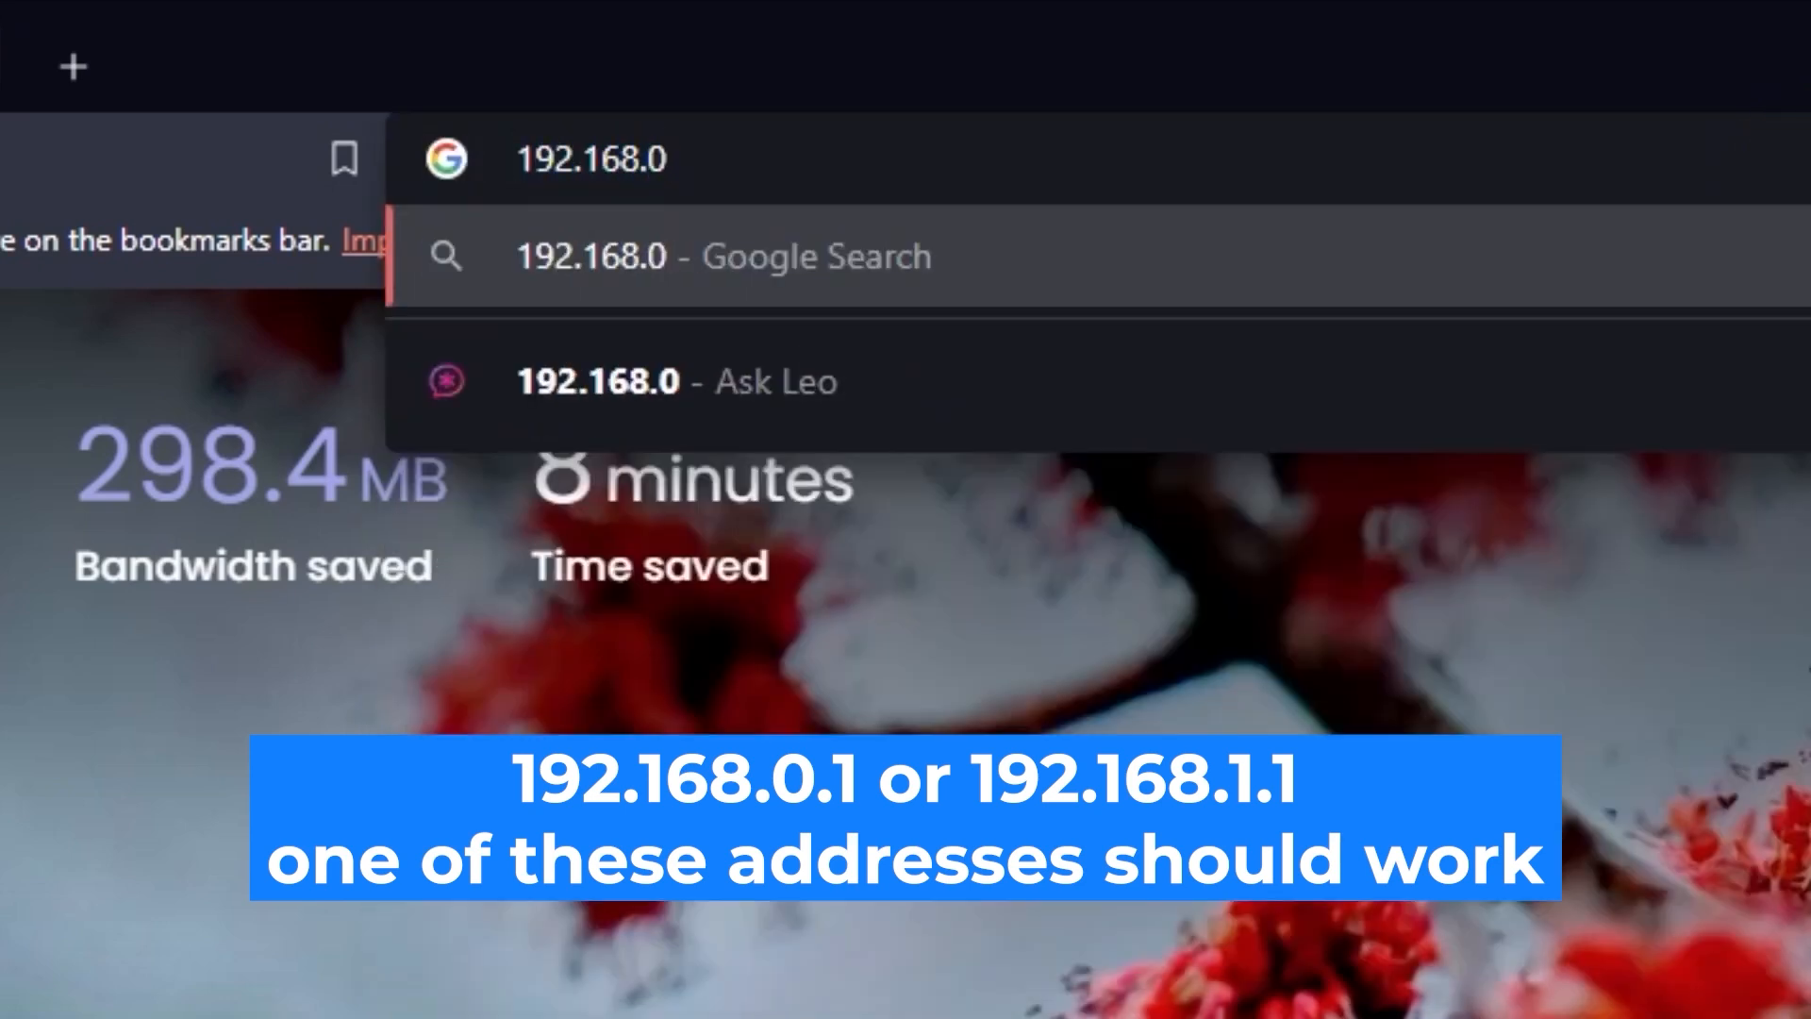
key("Return")
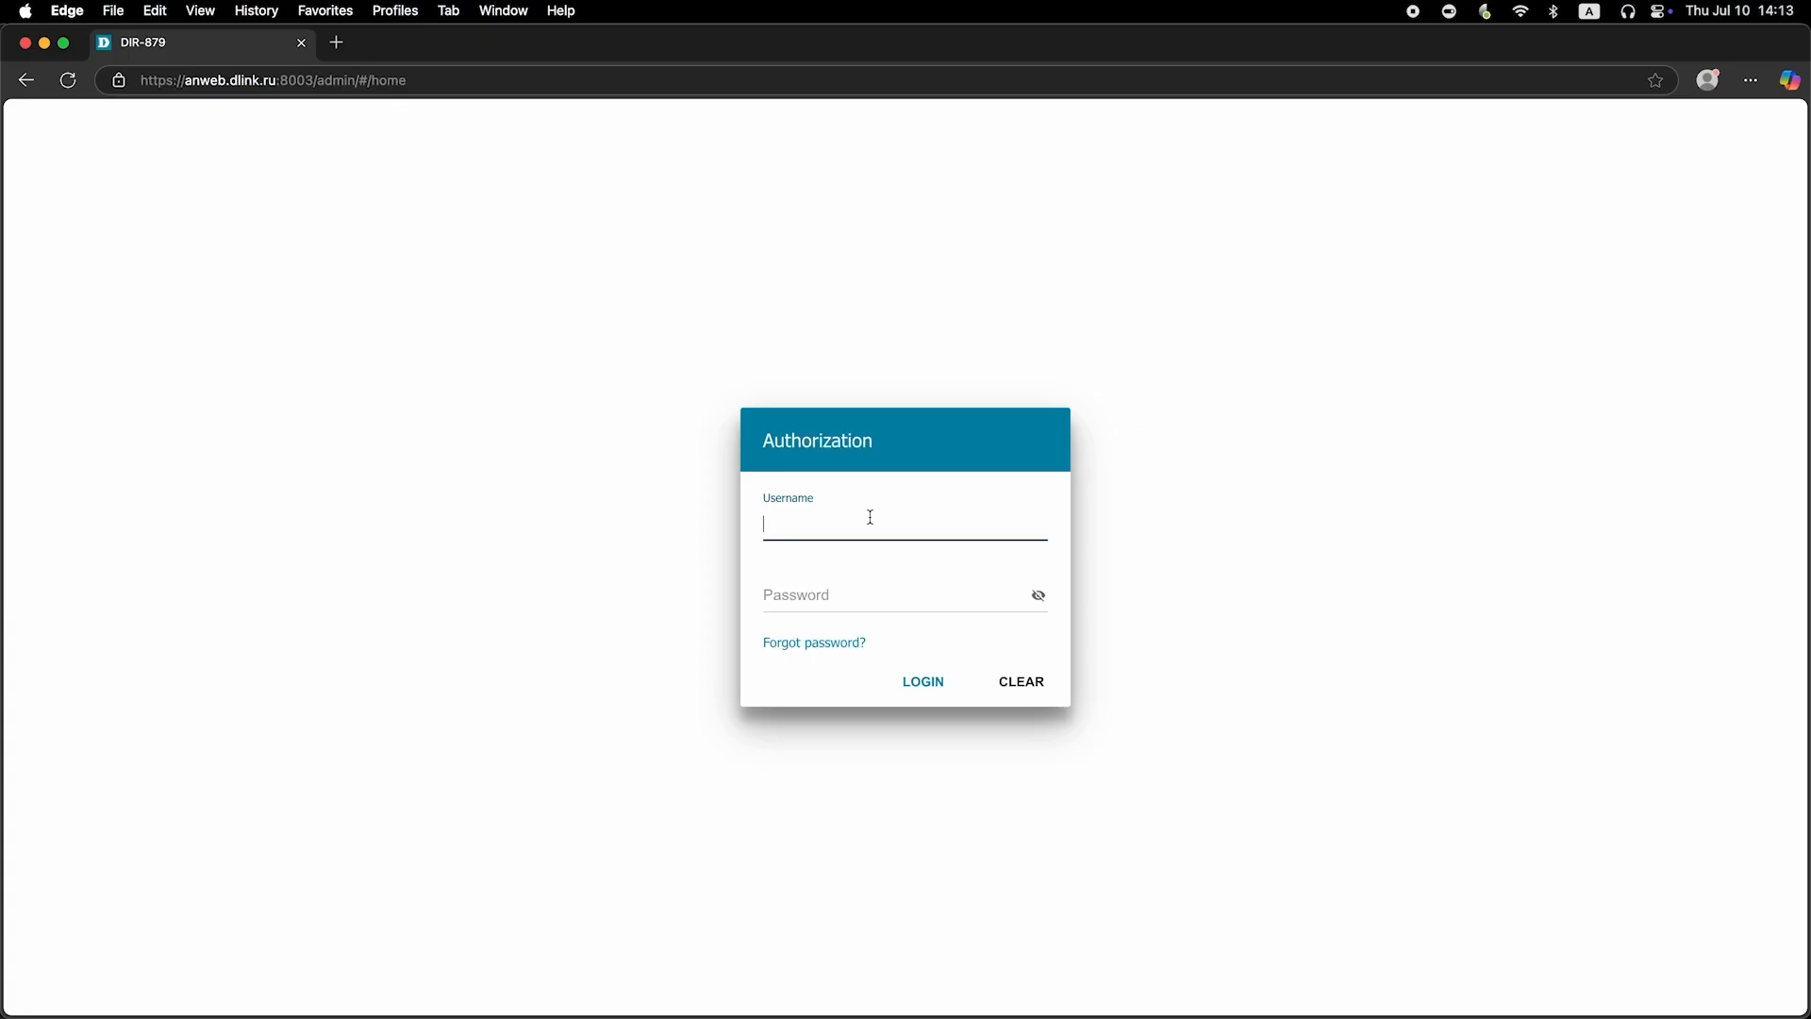
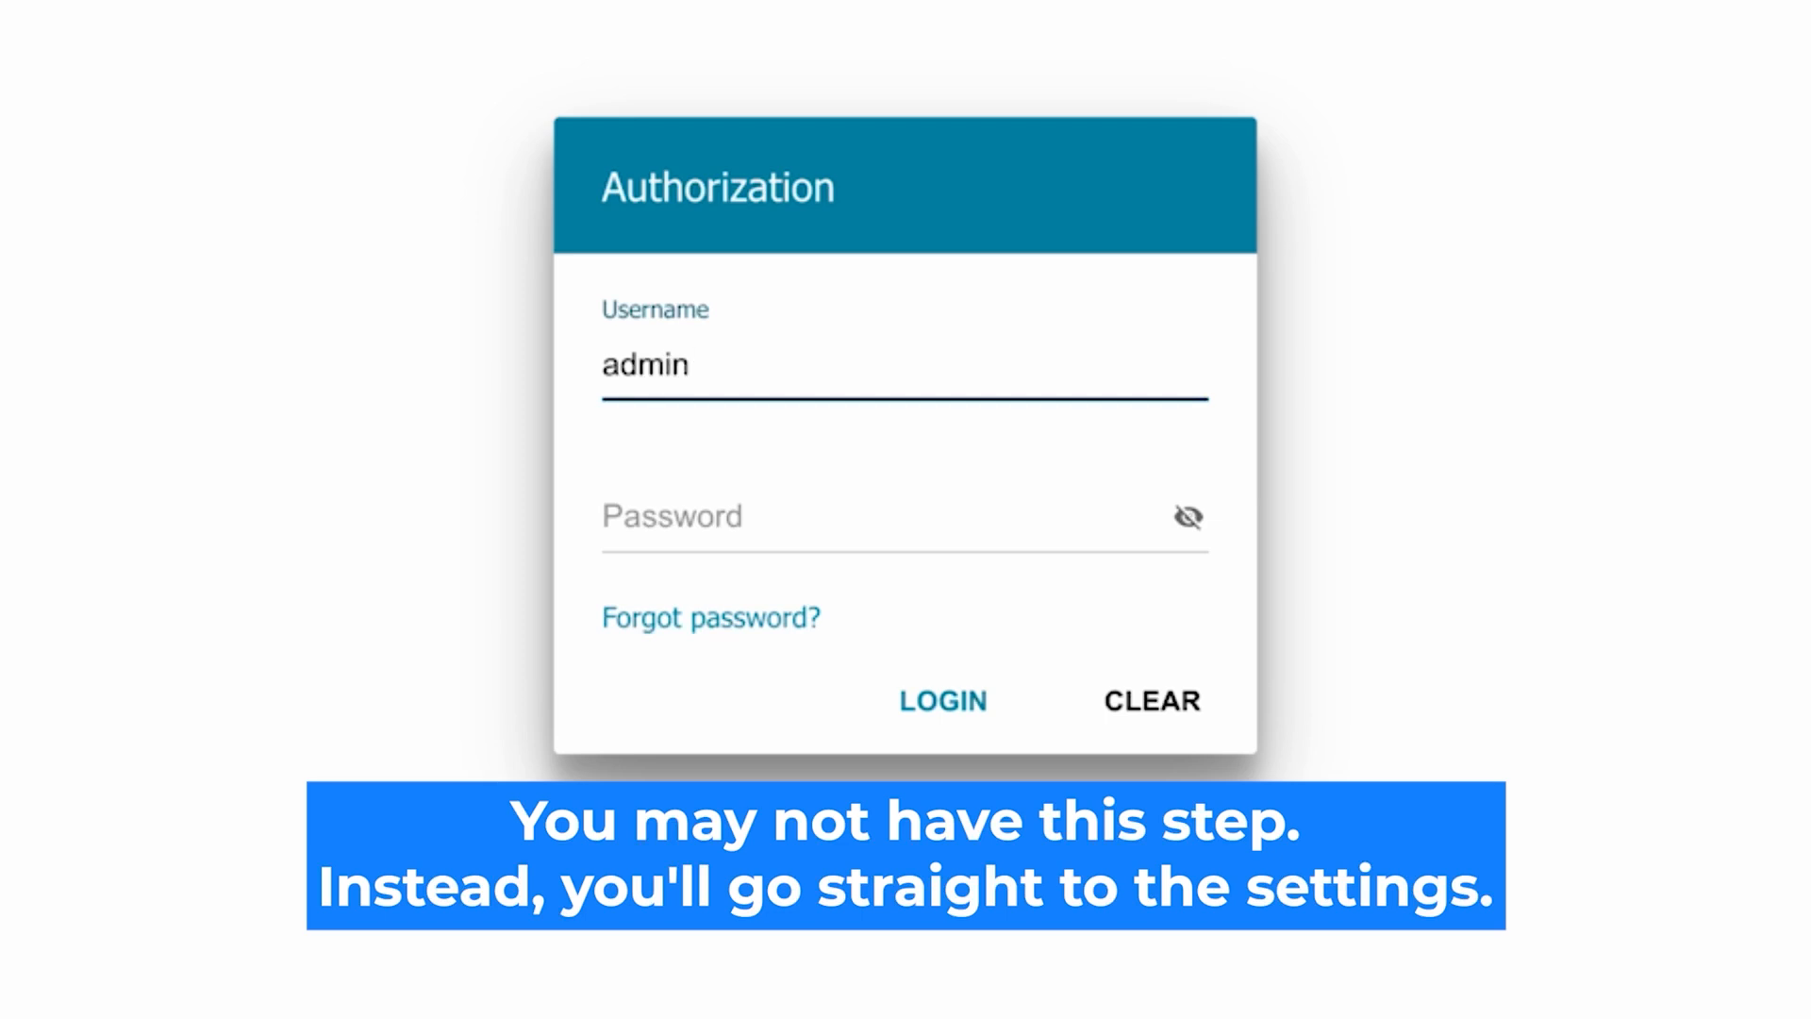
Log in as admin, verifying the password via the eye icon, reaching the first-time setup welcome page
left_click(696, 521)
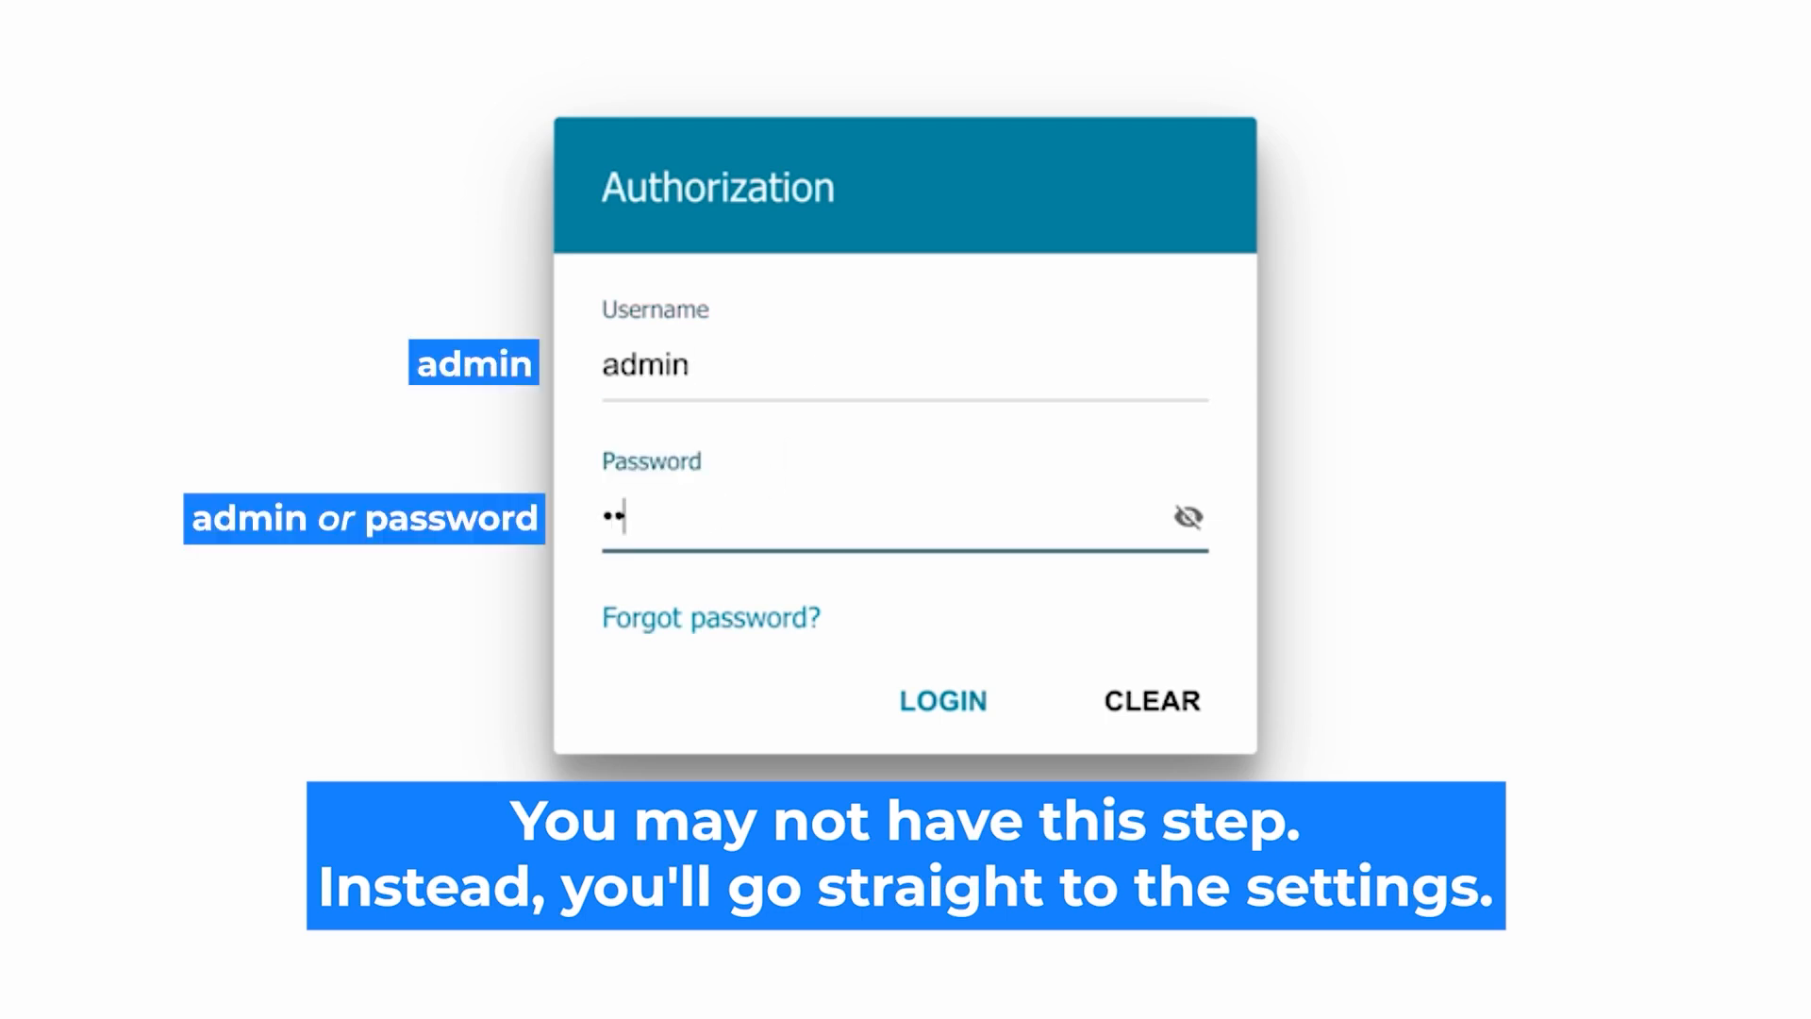
left_click(1189, 516)
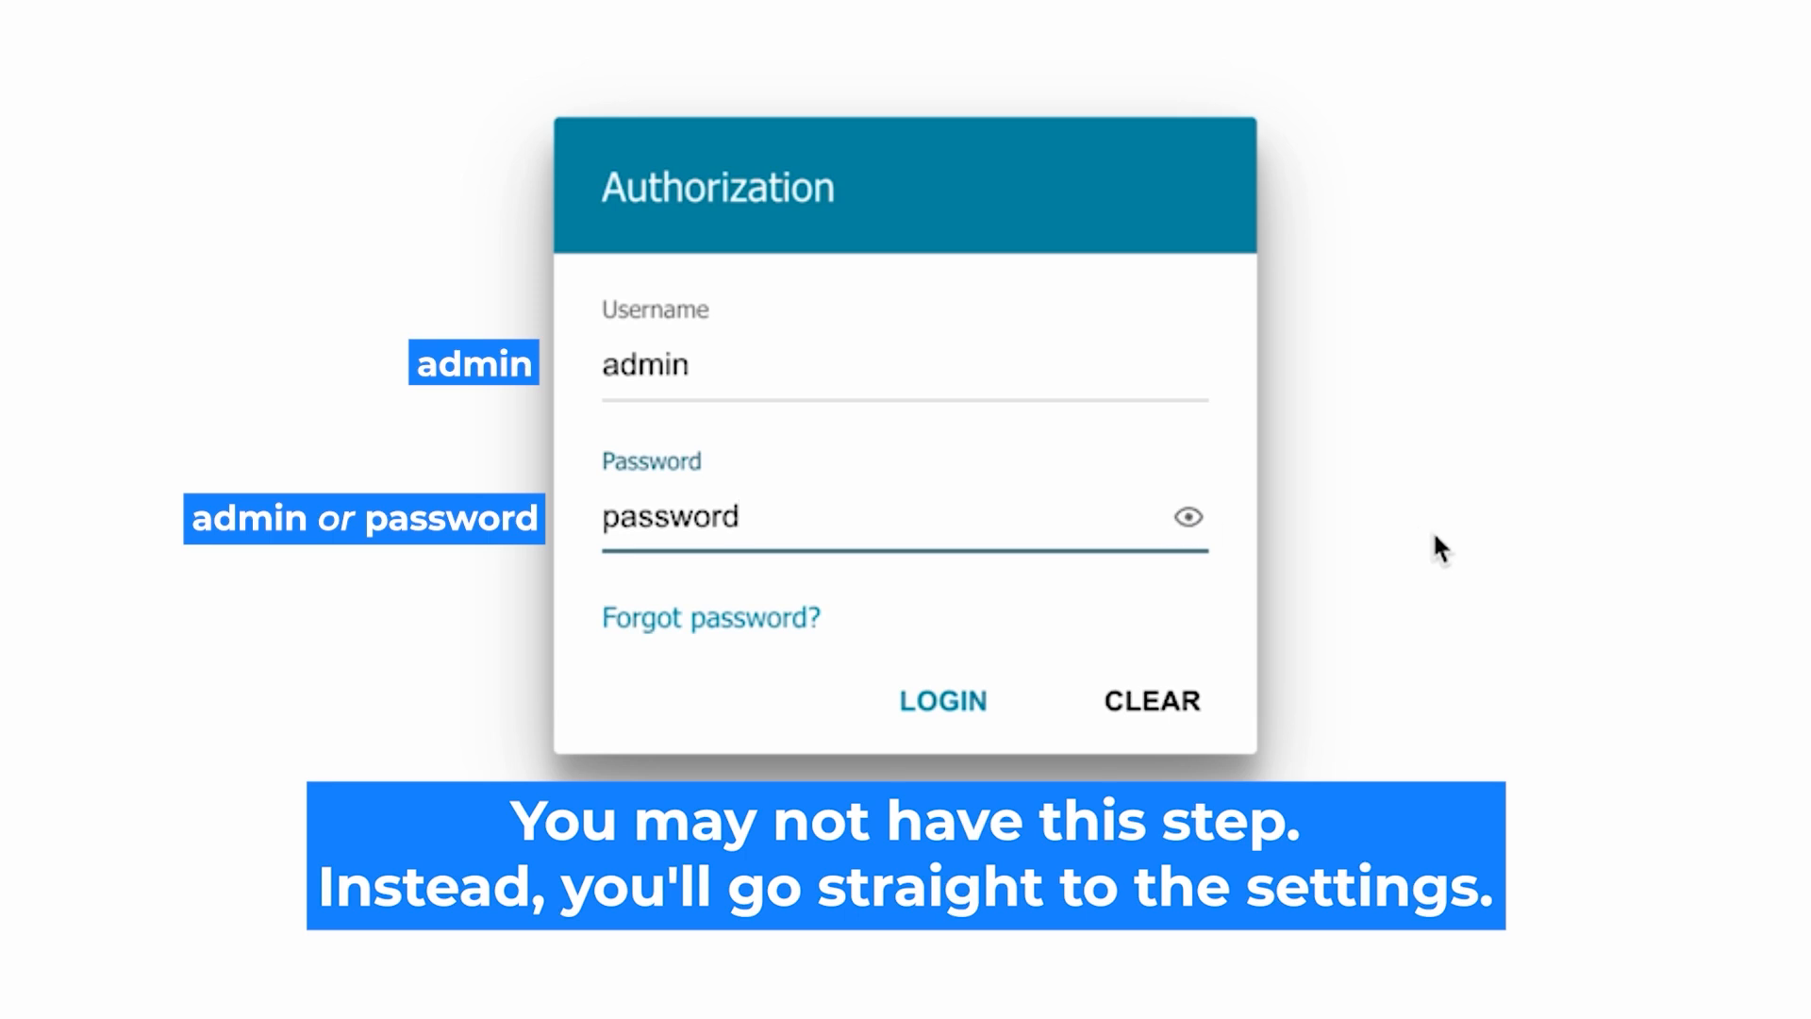
left_click(943, 700)
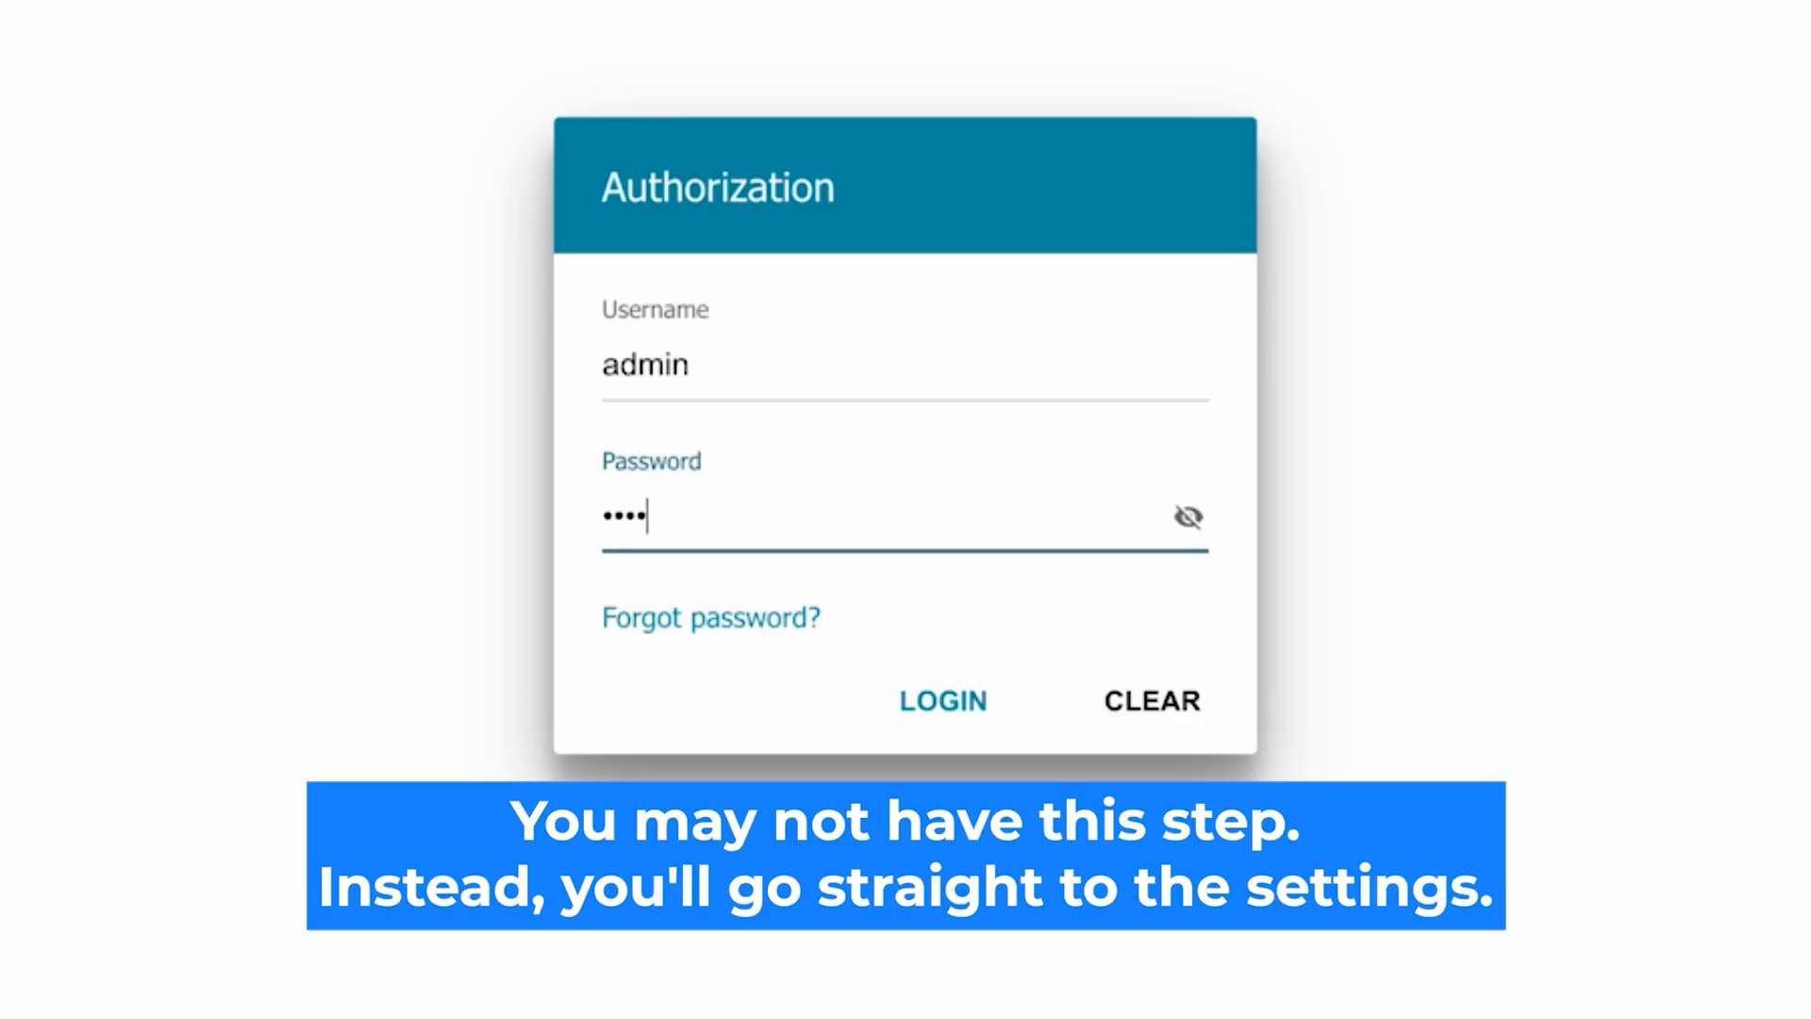
type("d")
left_click(1188, 517)
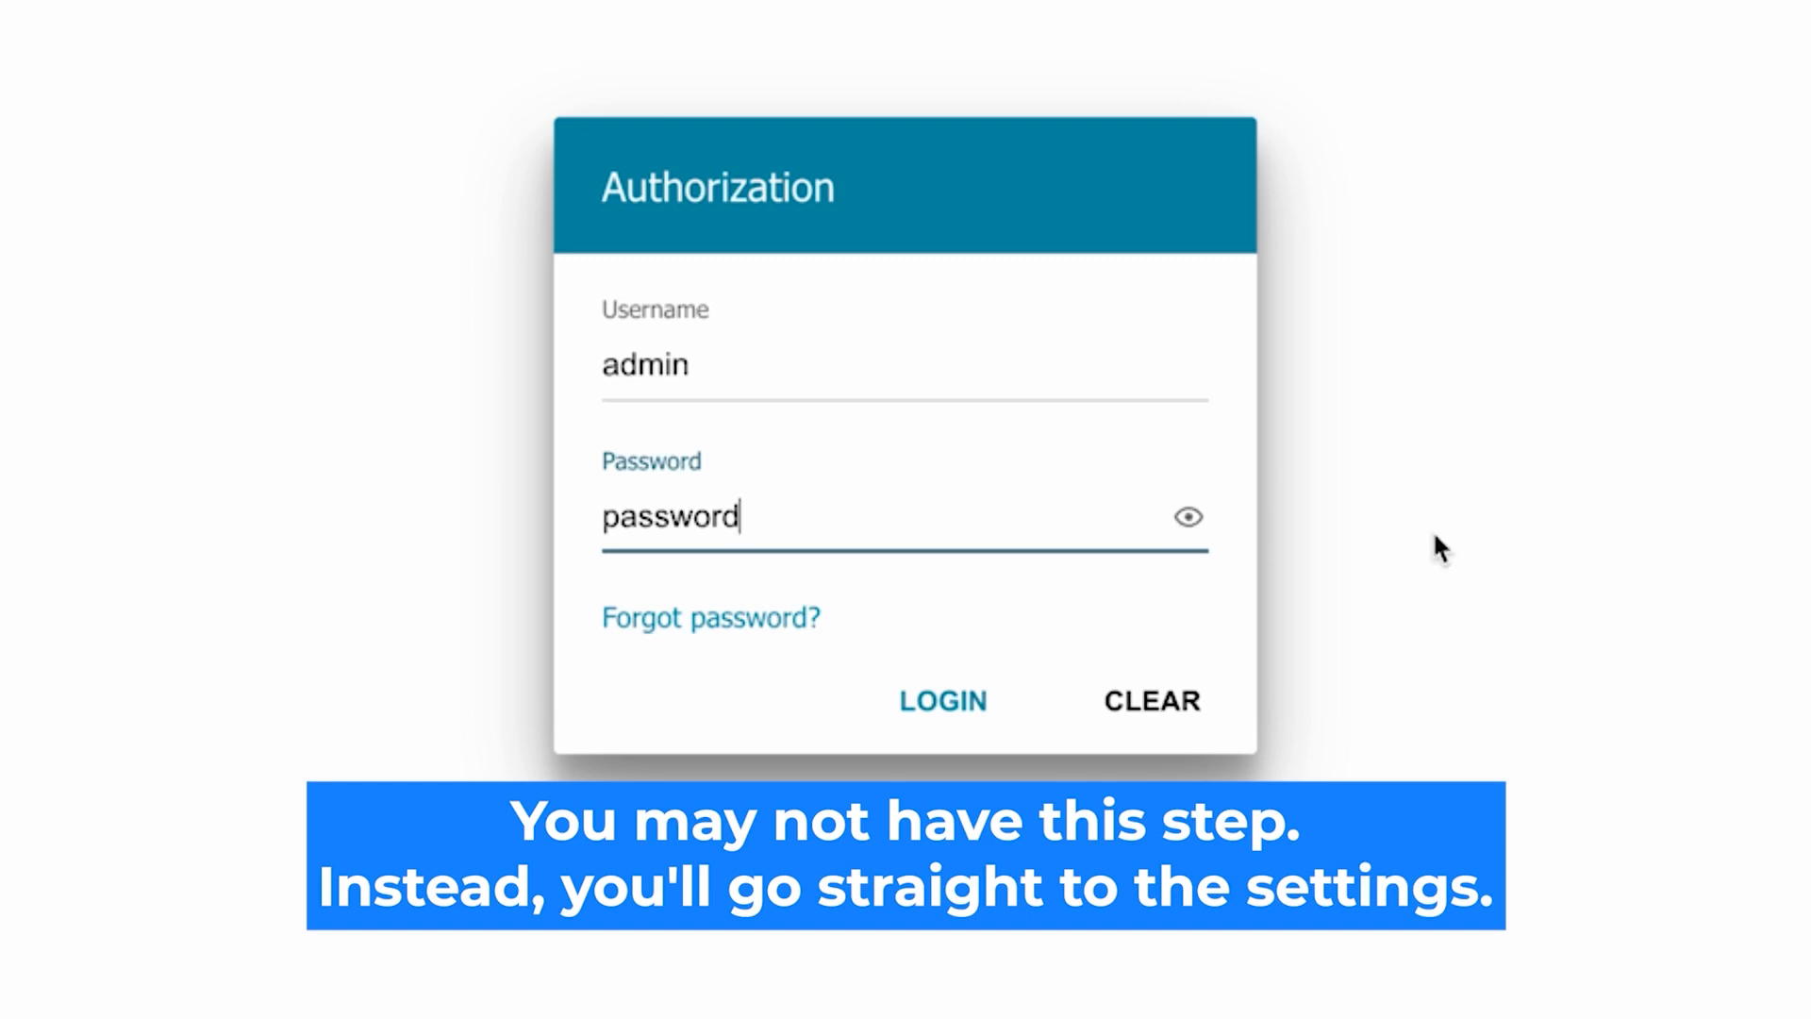
left_click(911, 699)
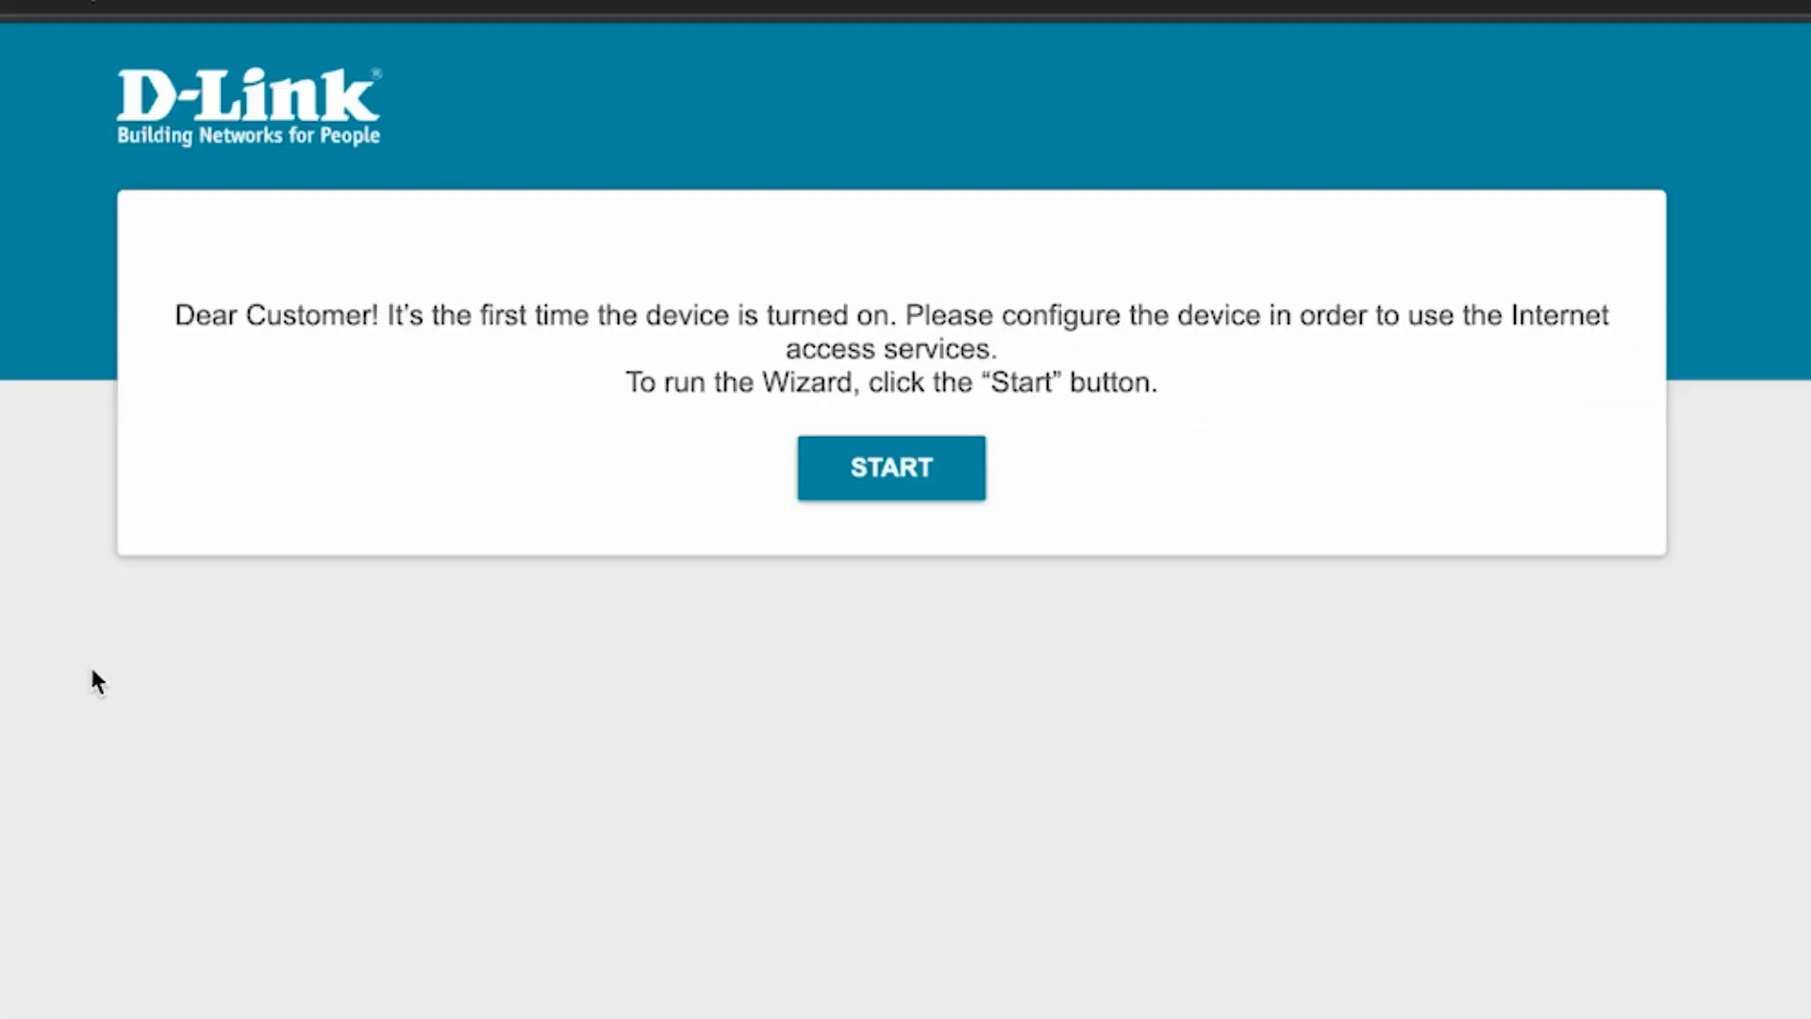
Start the setup wizard with English confirmed as the interface language
left_click(915, 498)
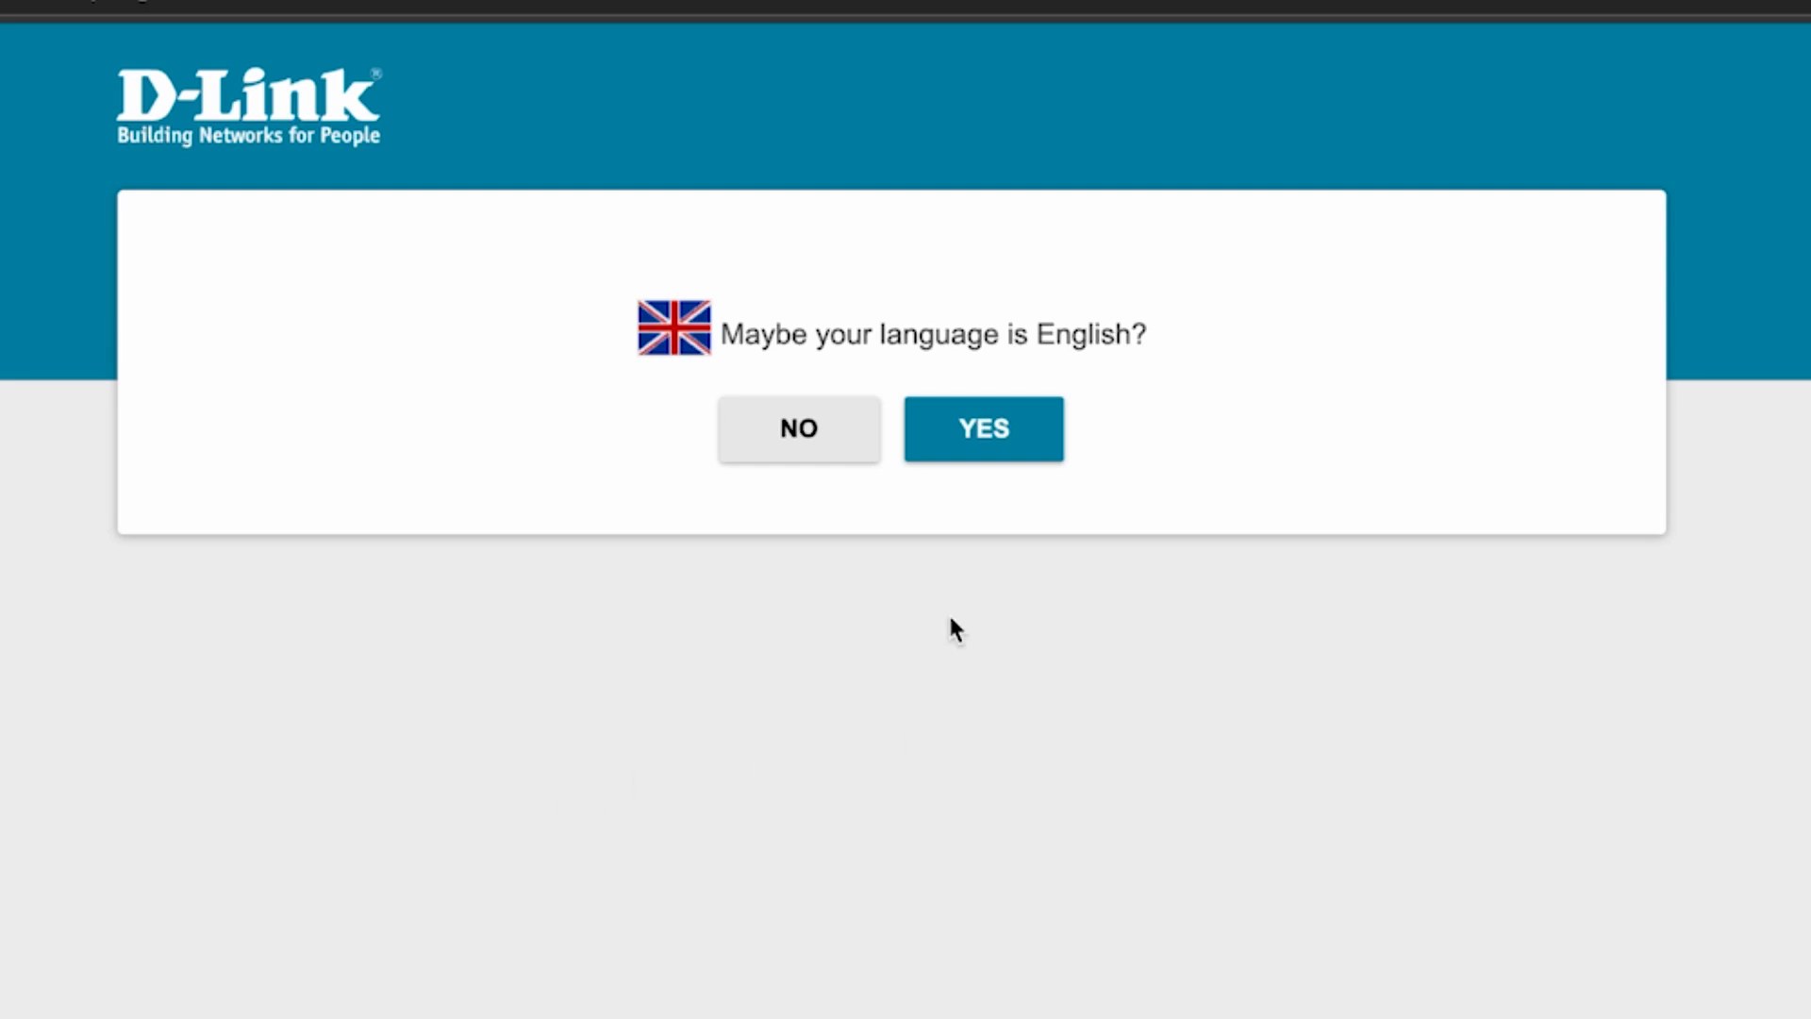
left_click(1020, 439)
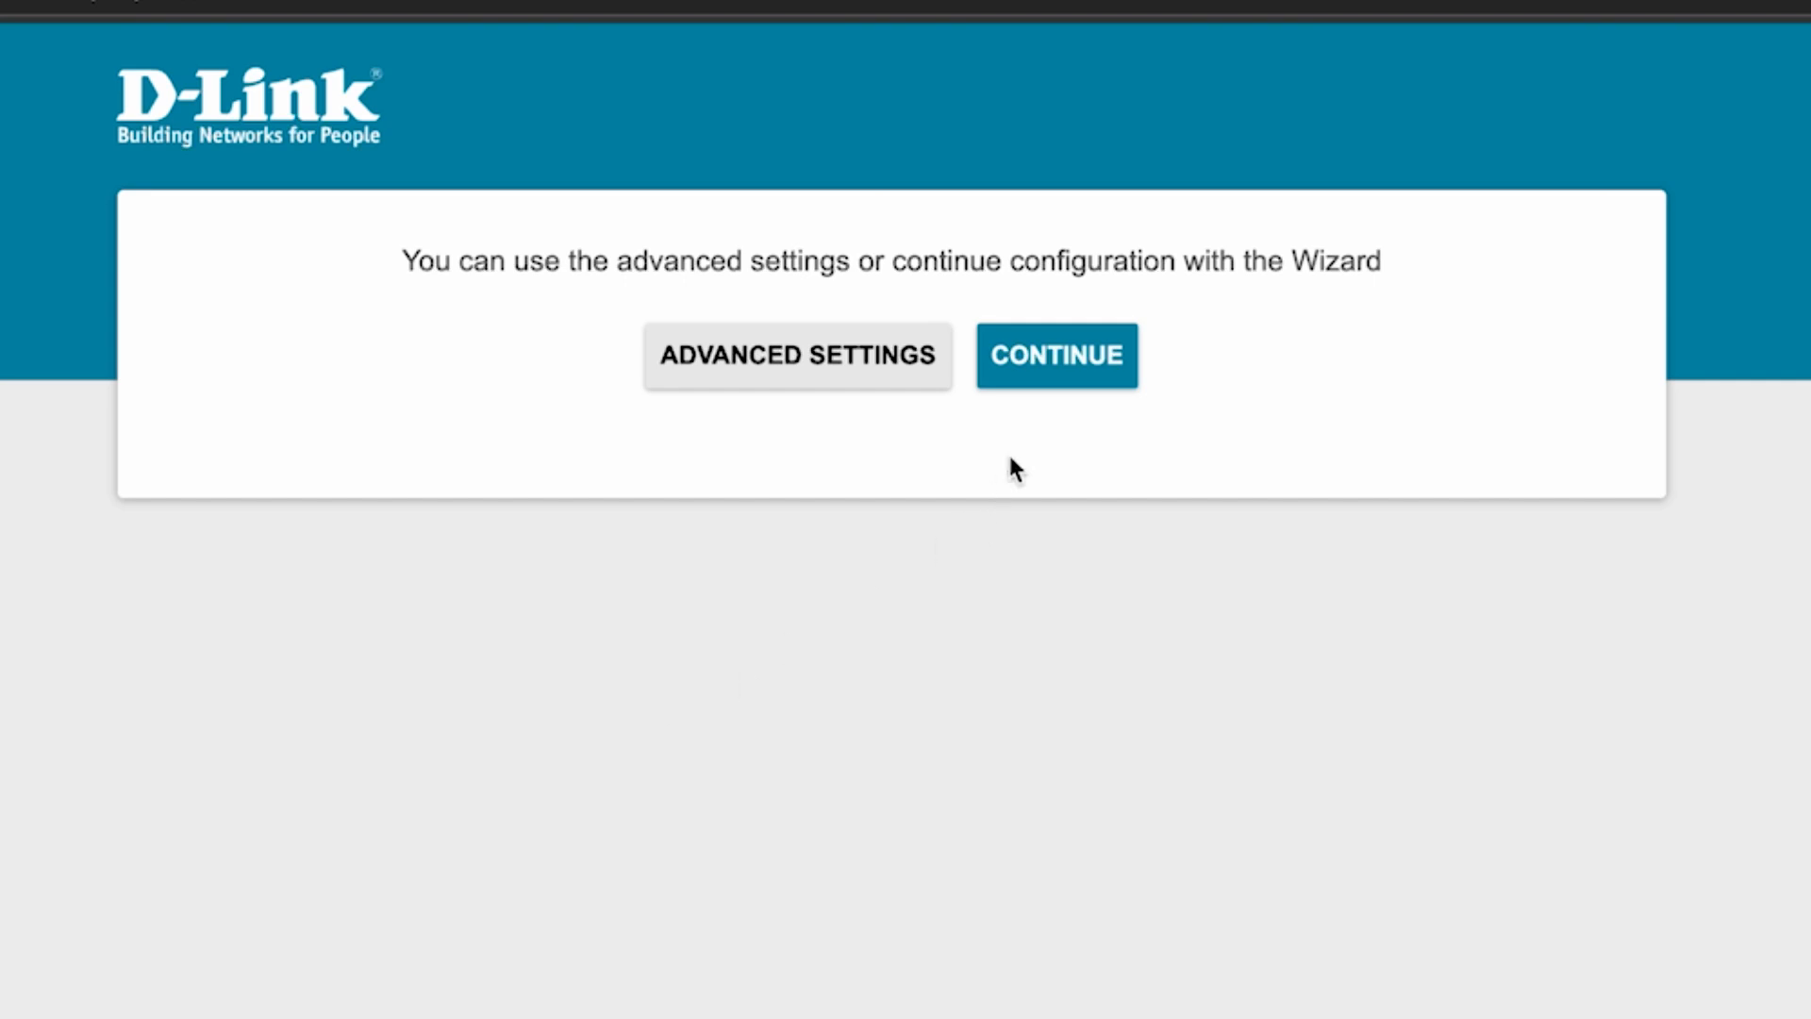
left_click(1057, 355)
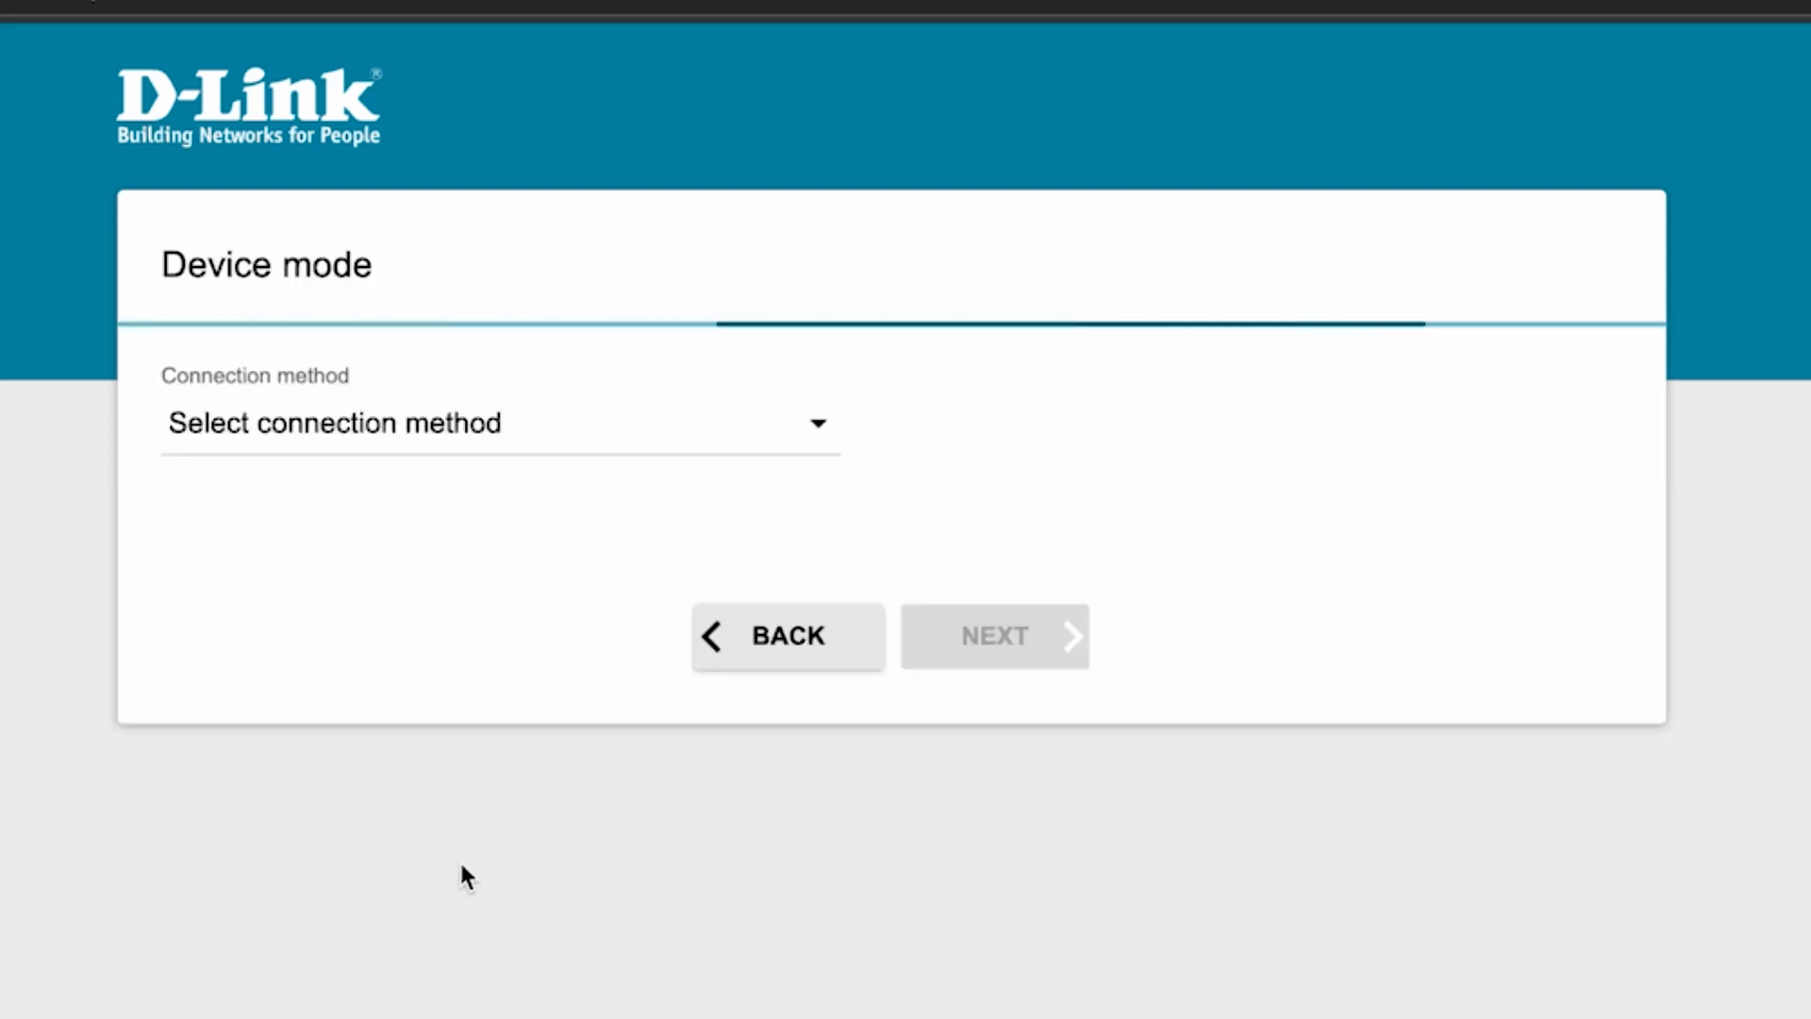
Choose a Wired connection in Router work mode and advance to the Internet connection type page
left_click(707, 425)
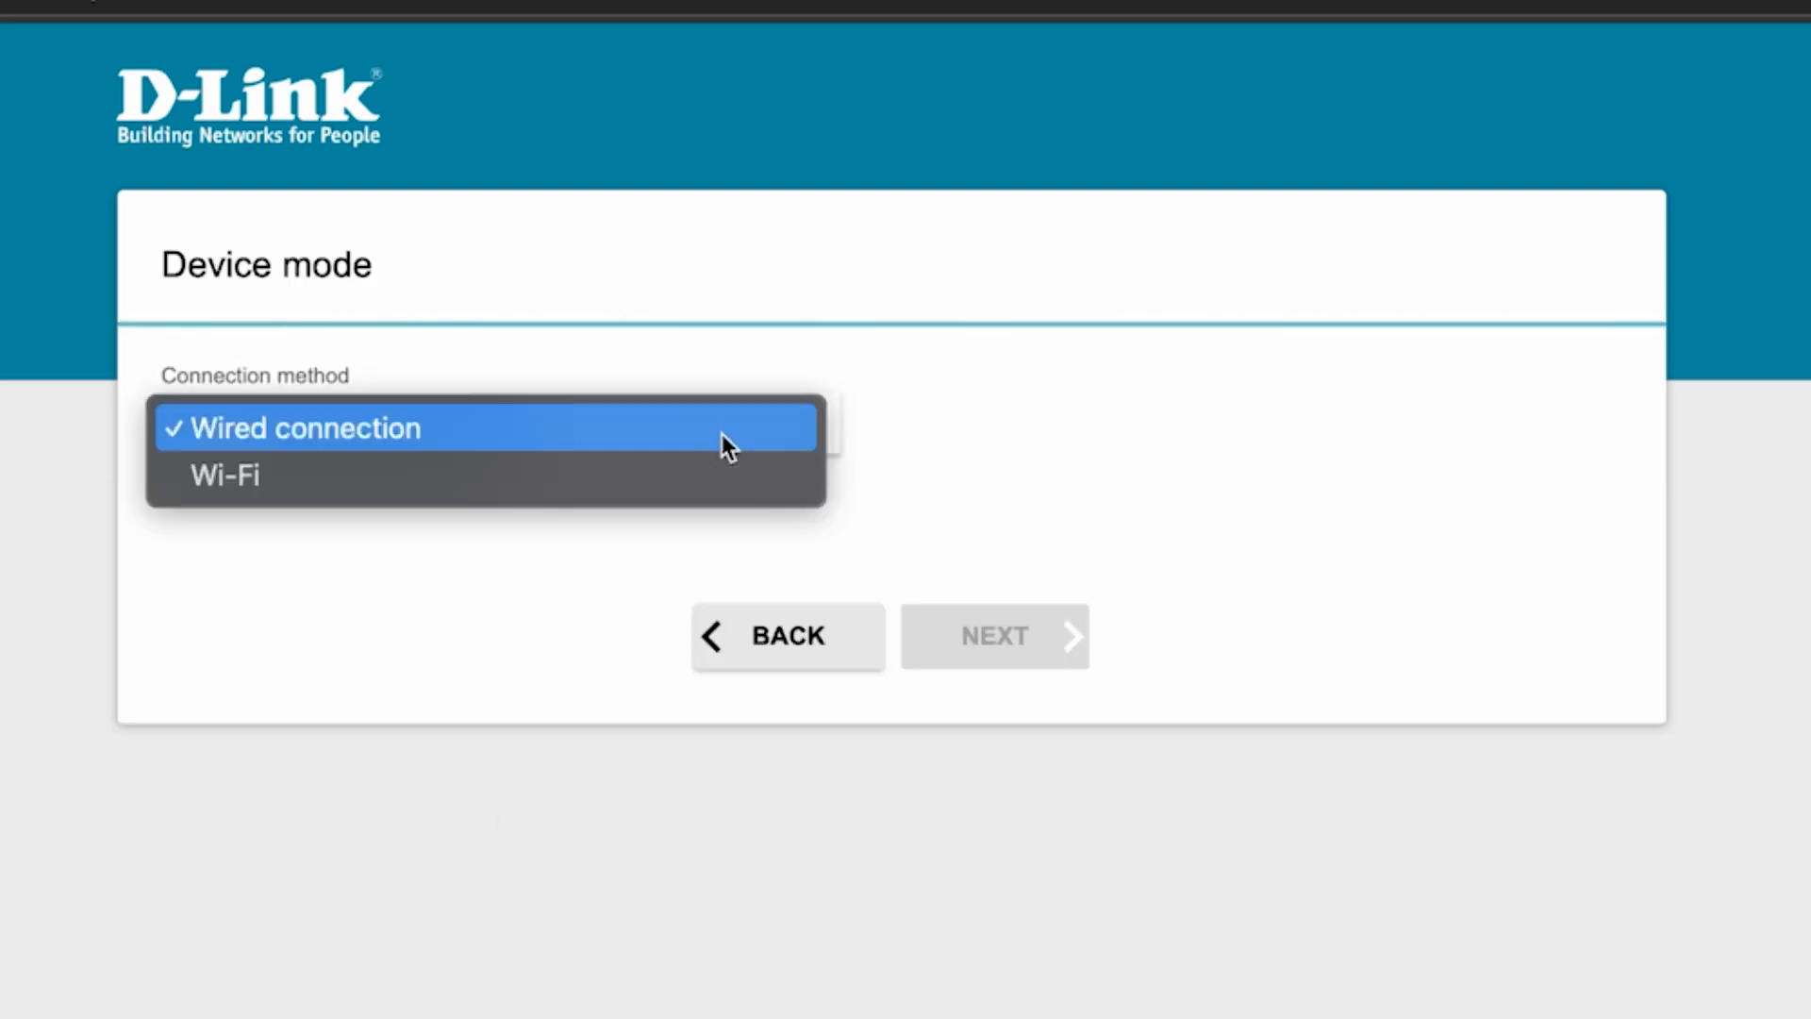
left_click(330, 429)
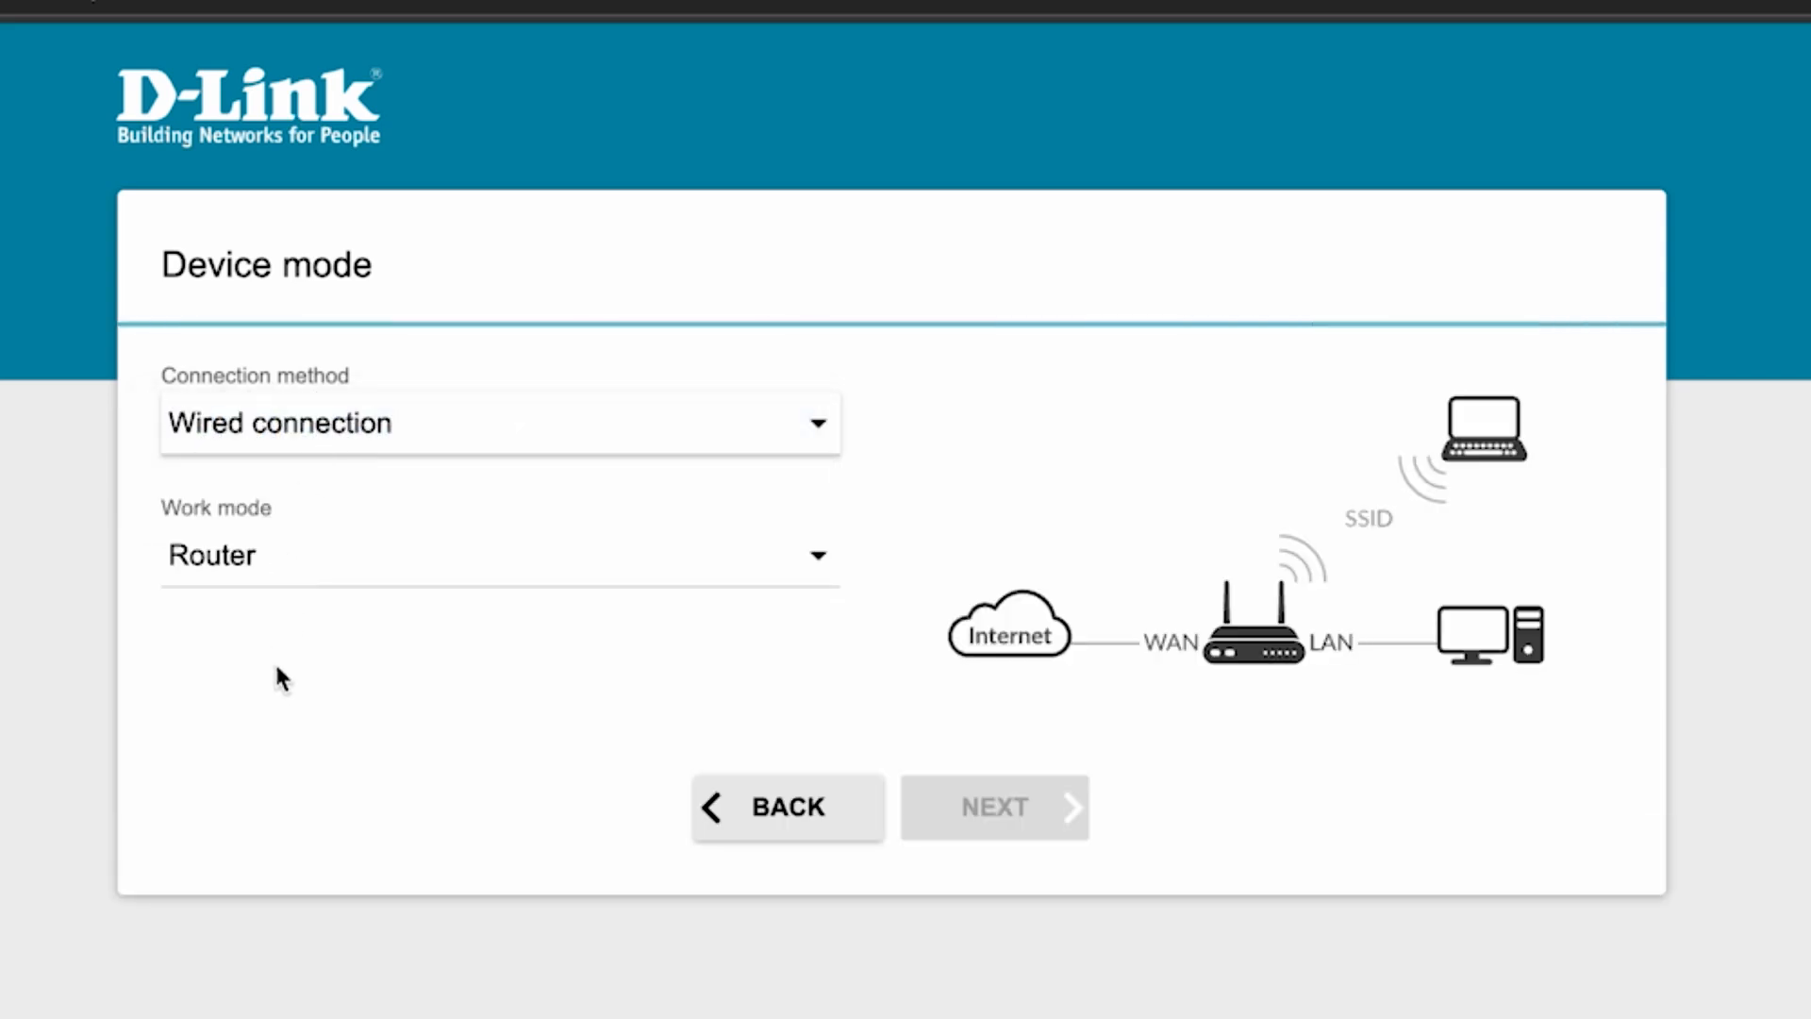
left_click(645, 555)
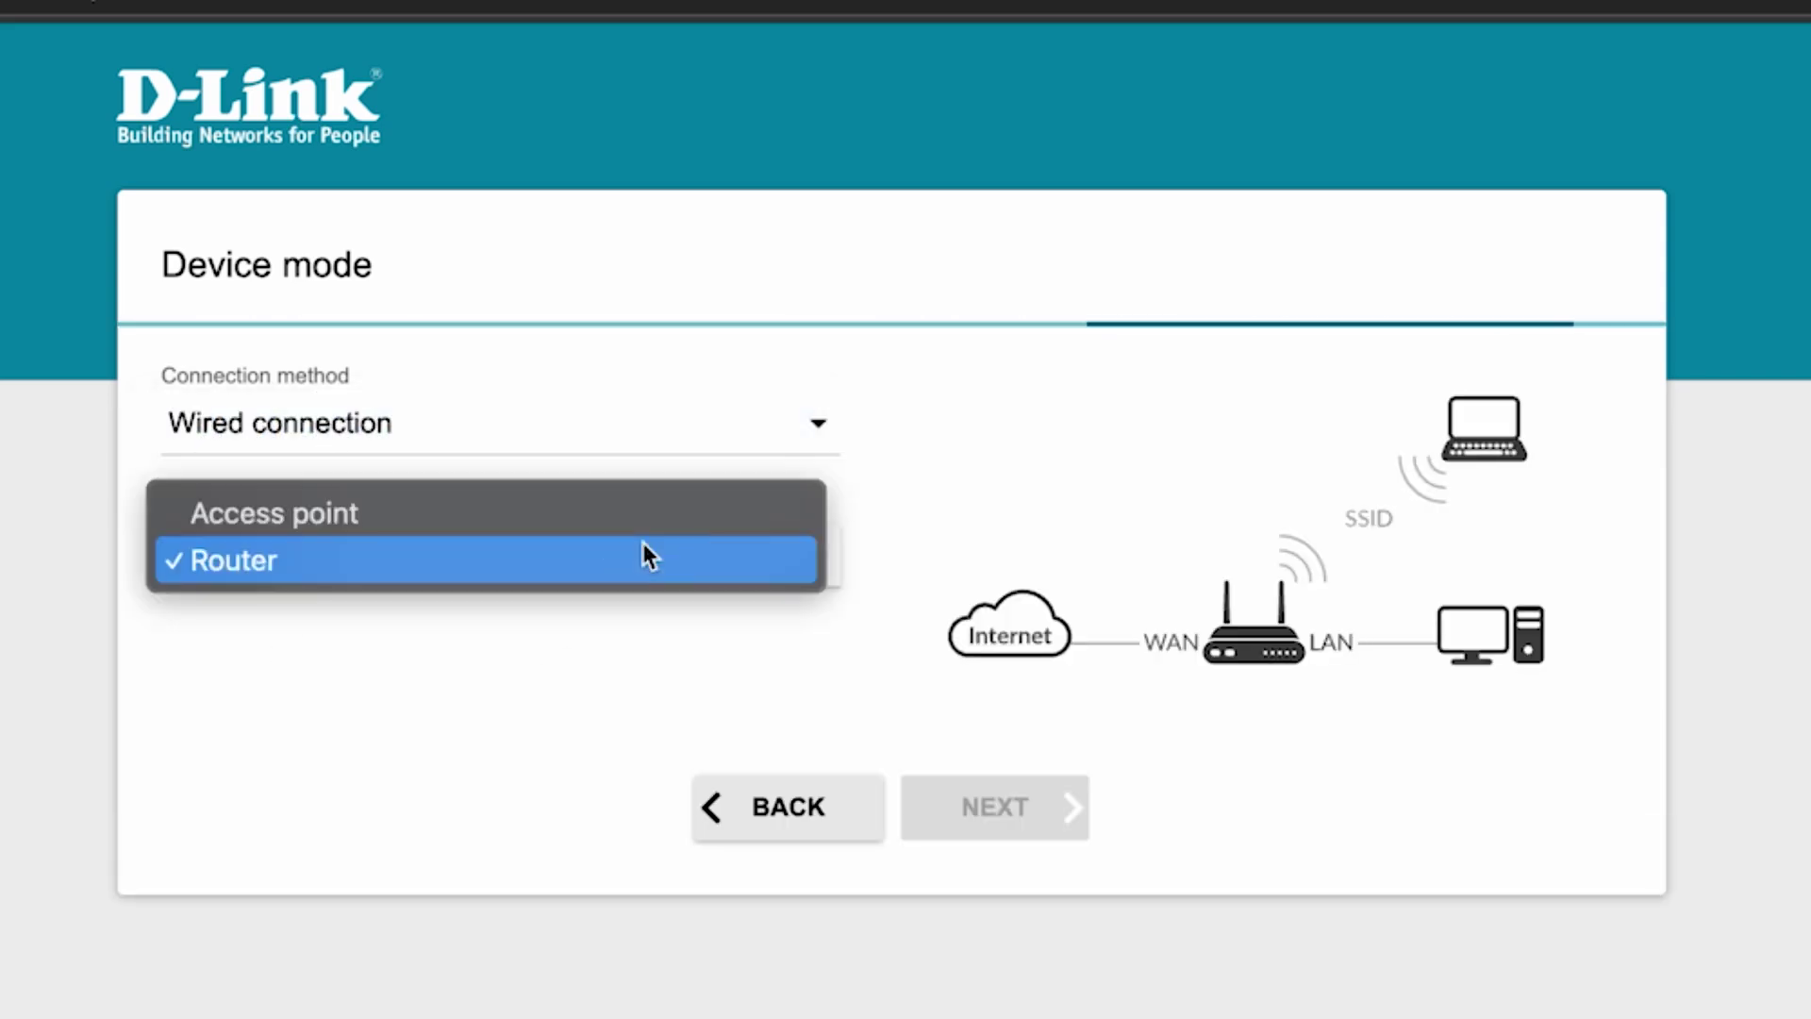
left_click(297, 571)
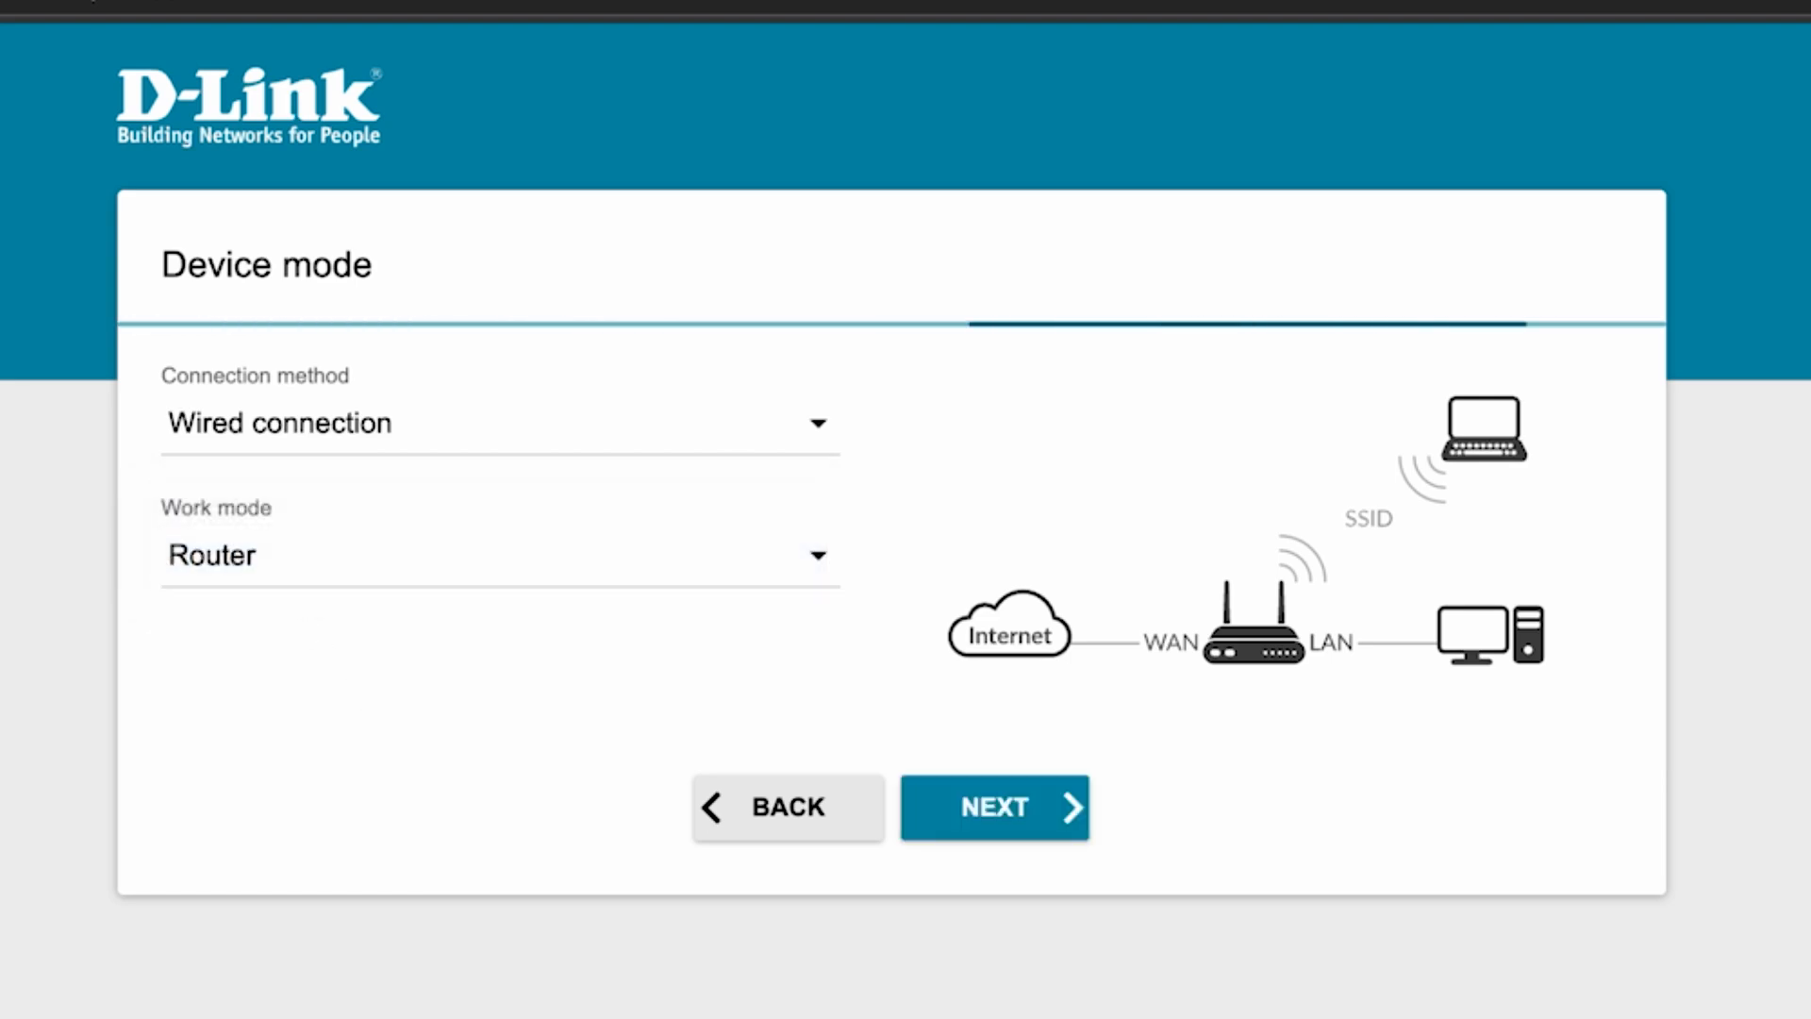
left_click(994, 807)
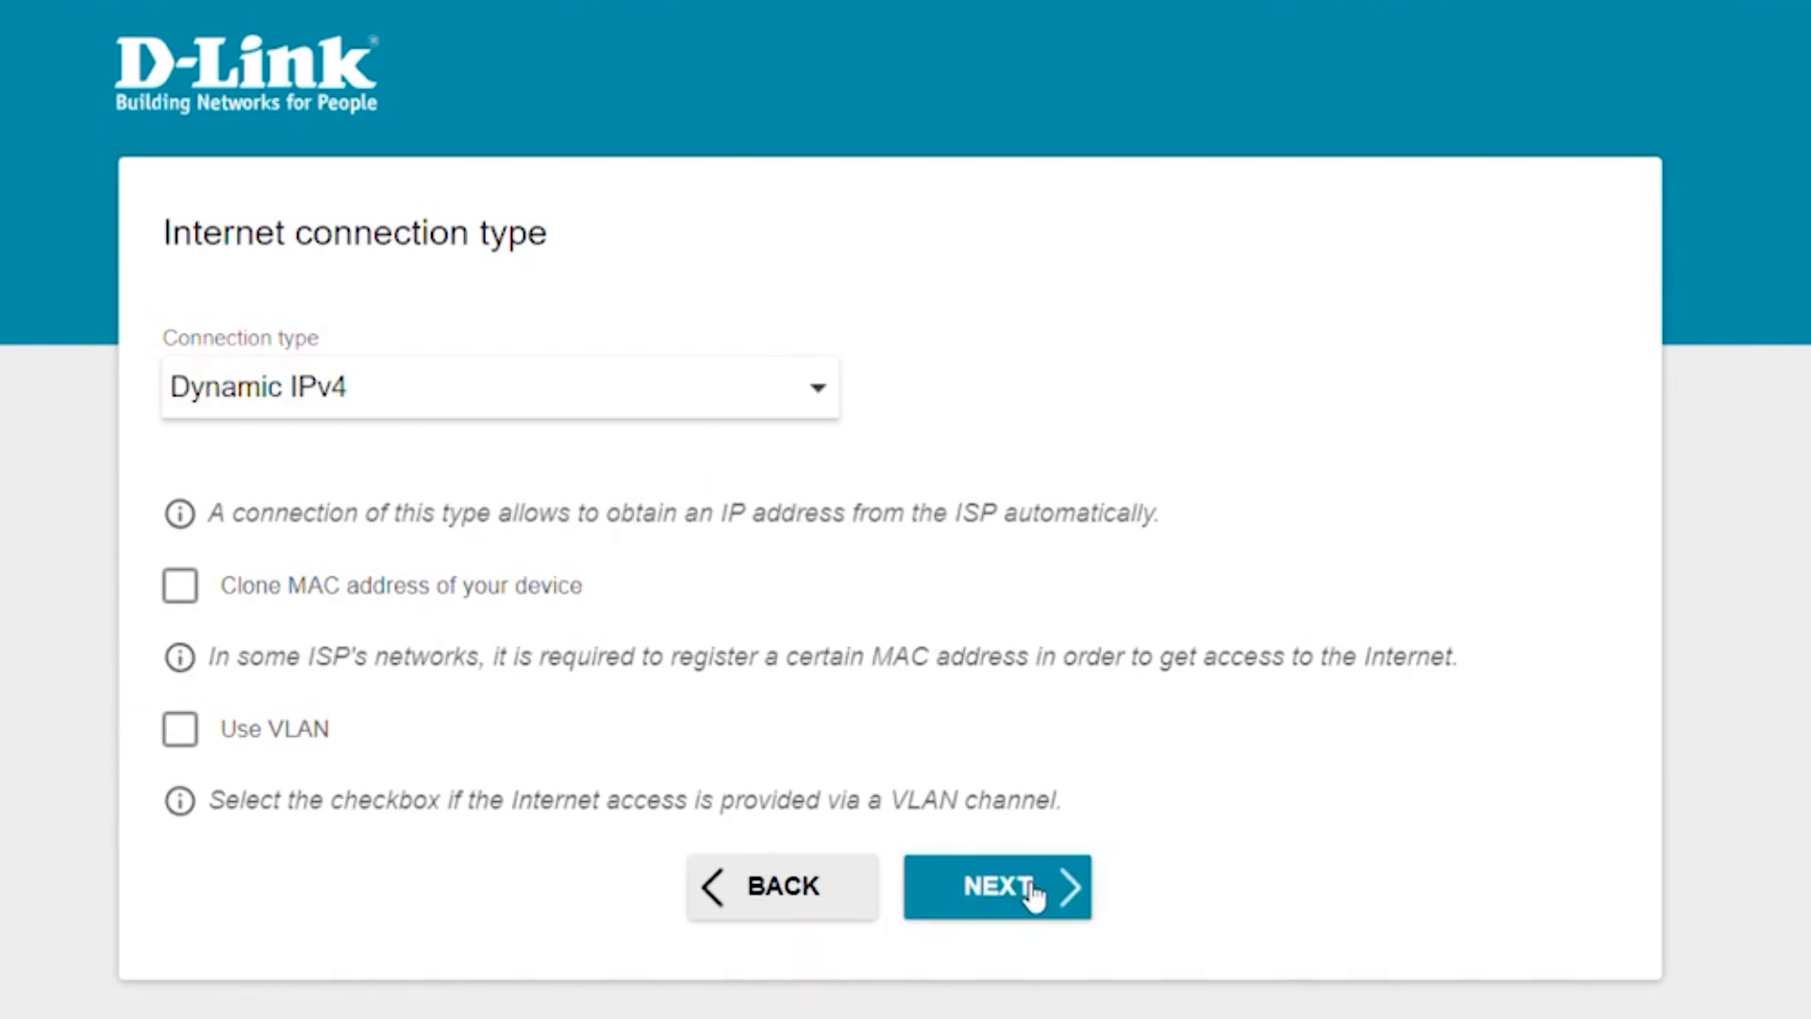
Keep Dynamic IPv4 as the connection type and advance to the 2.4 GHz wireless settings
left_click(1037, 894)
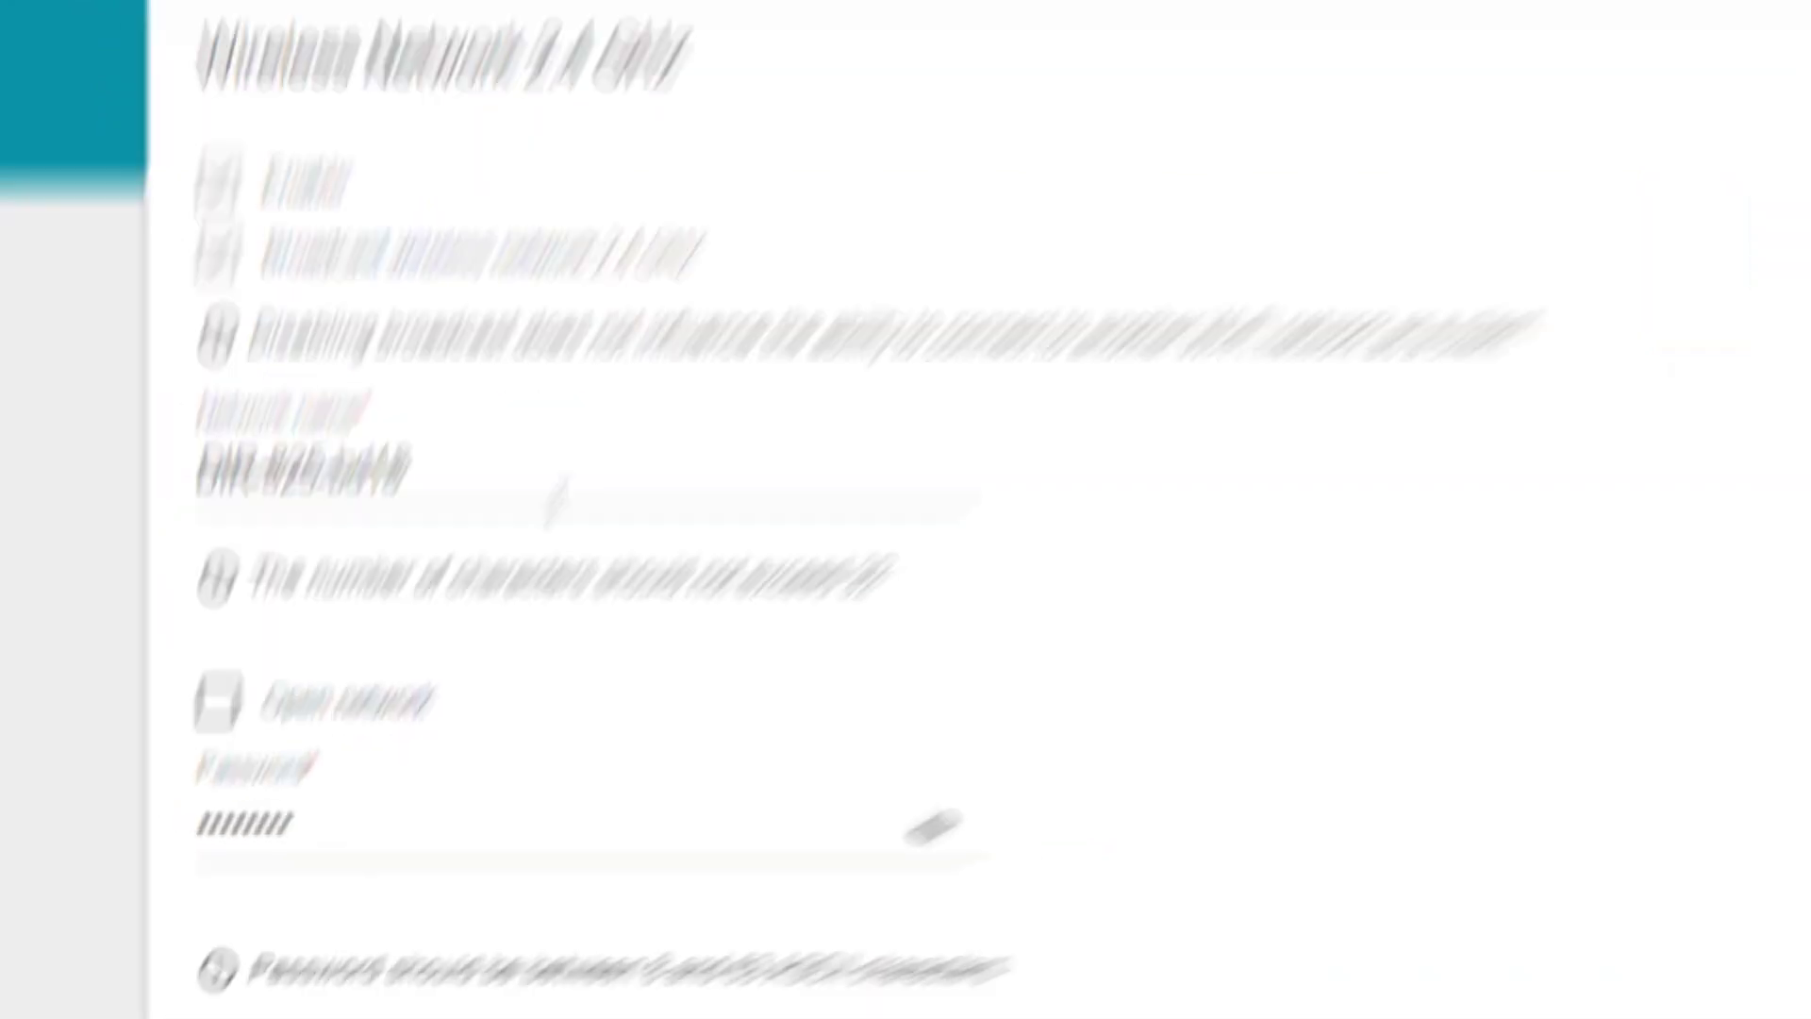
Replace the 2.4 GHz name DIR-825-bd18 with 'Change your Network Name' and set a new Wi-Fi password
left_click_drag(473, 602, 159, 591)
key("BackSpace")
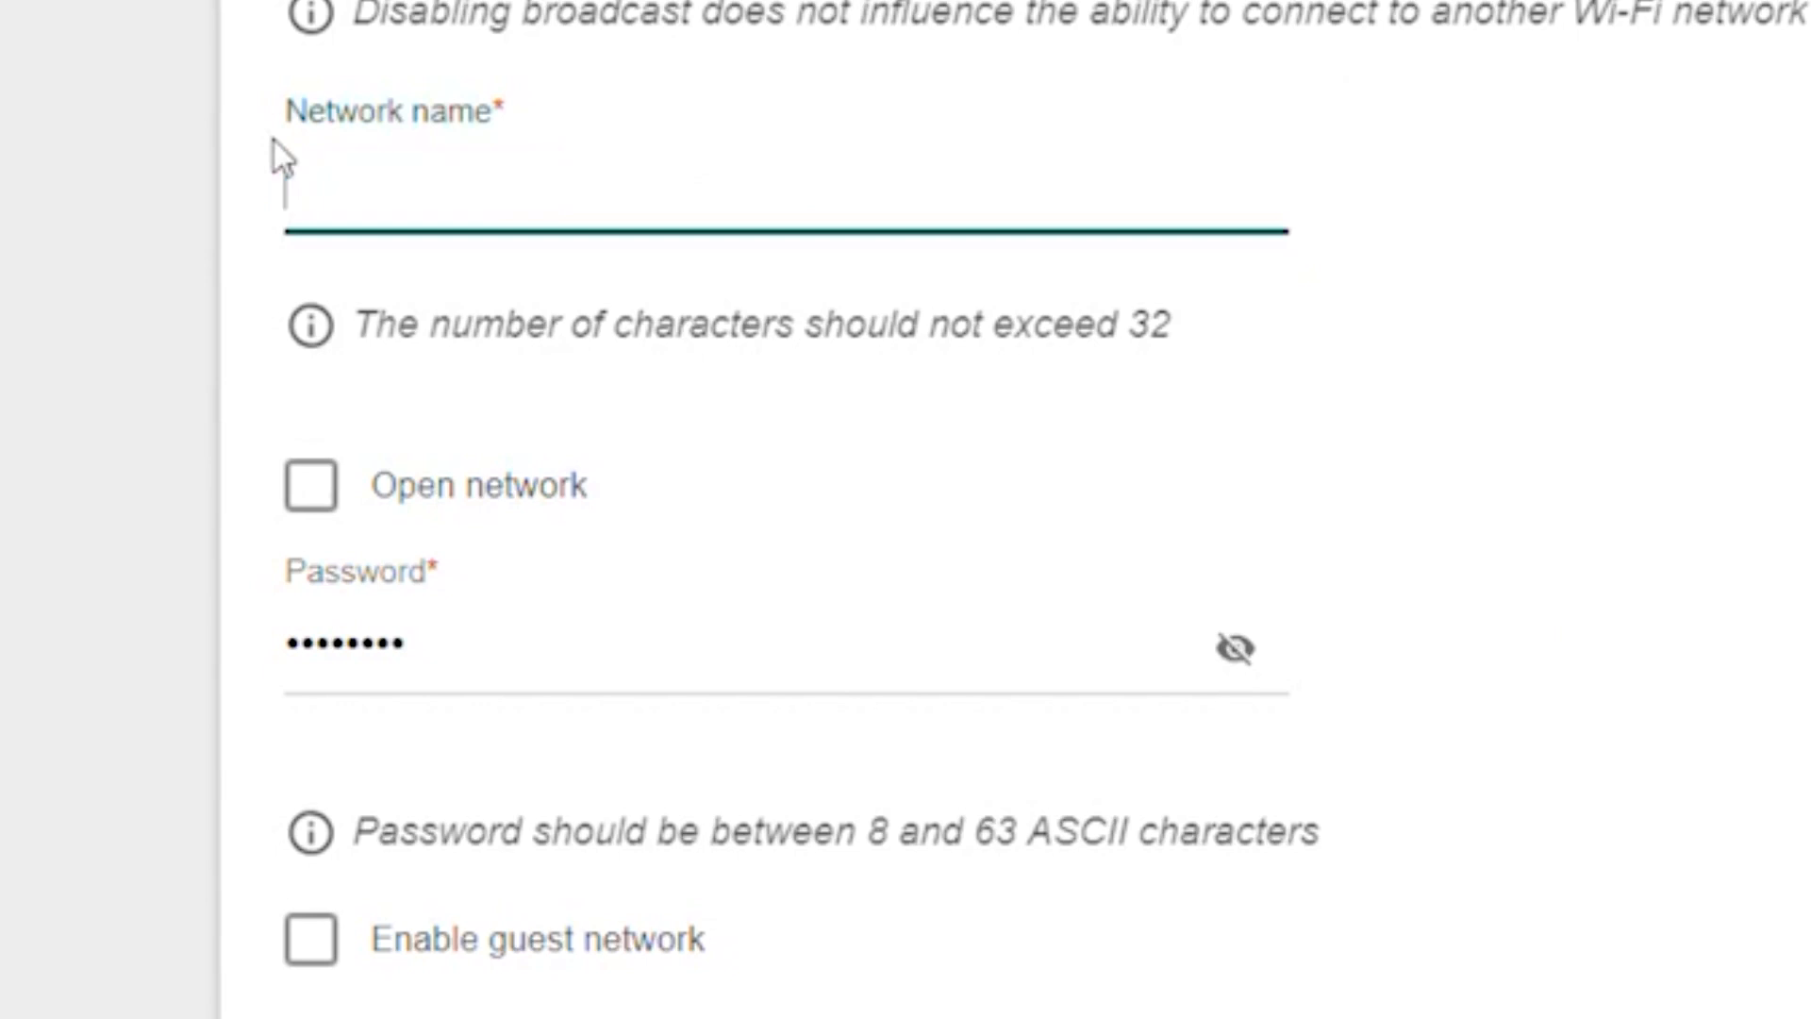
type("Change ")
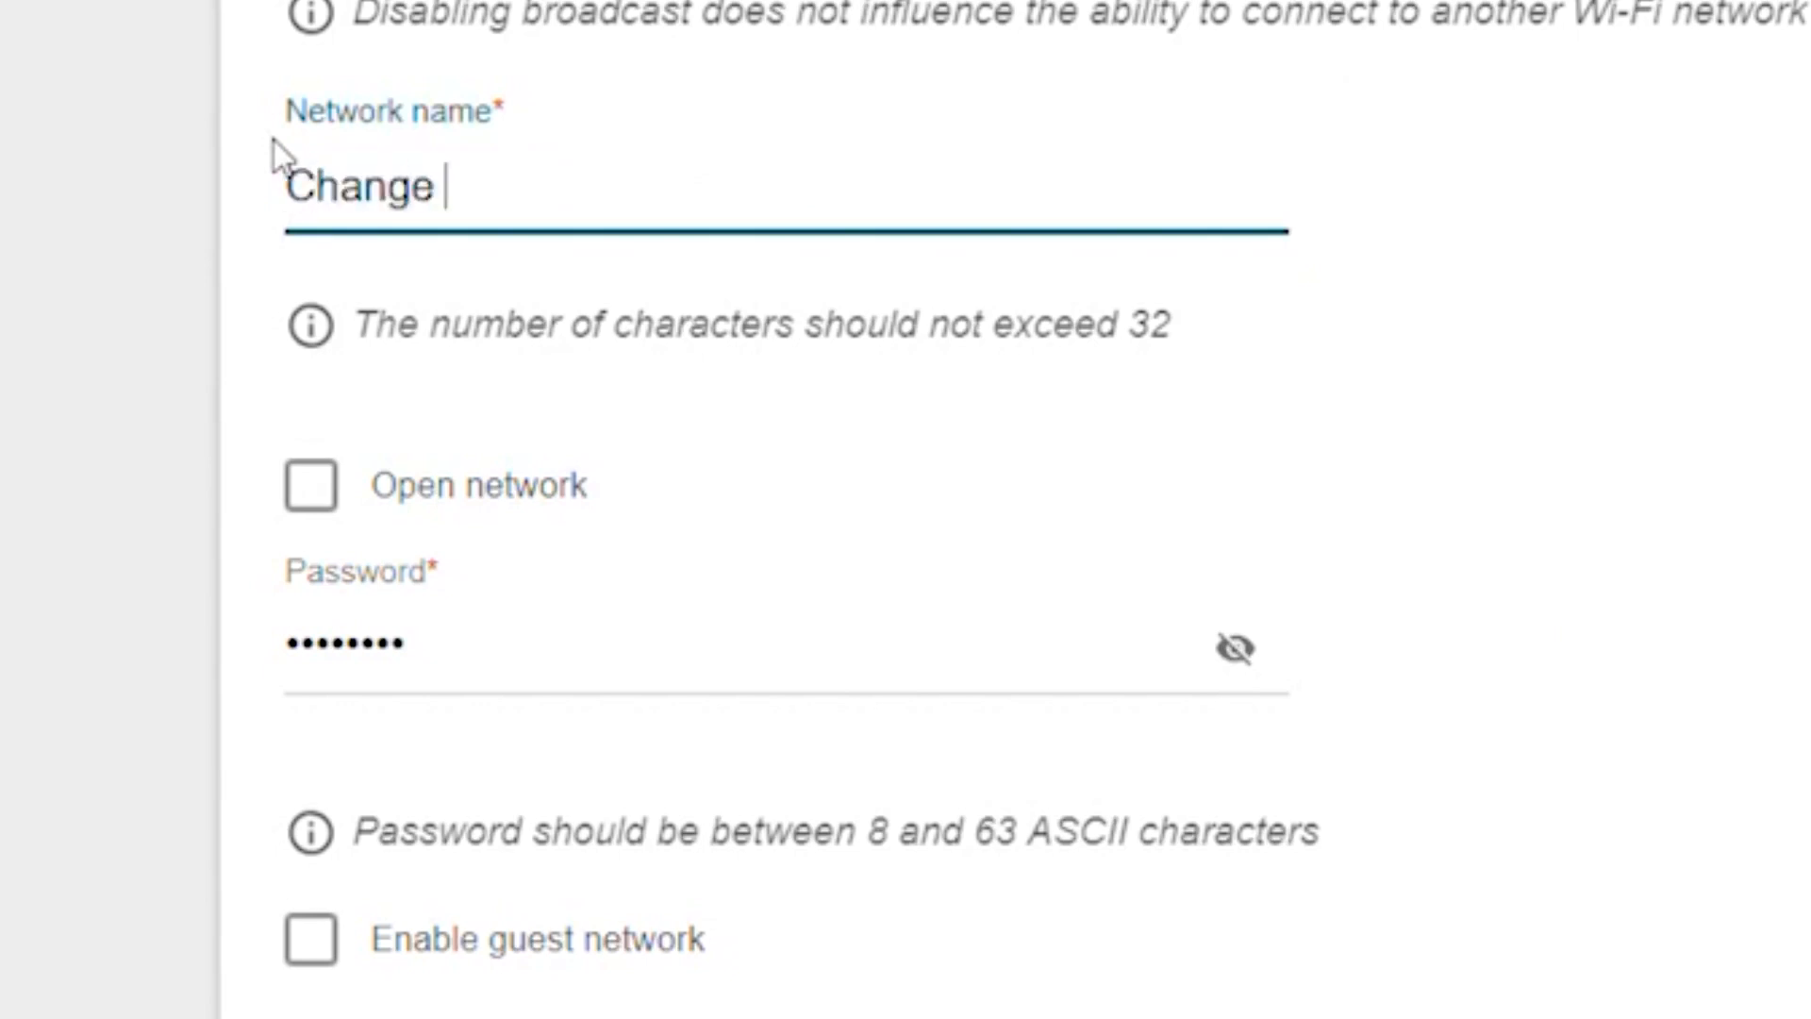
type("your Network")
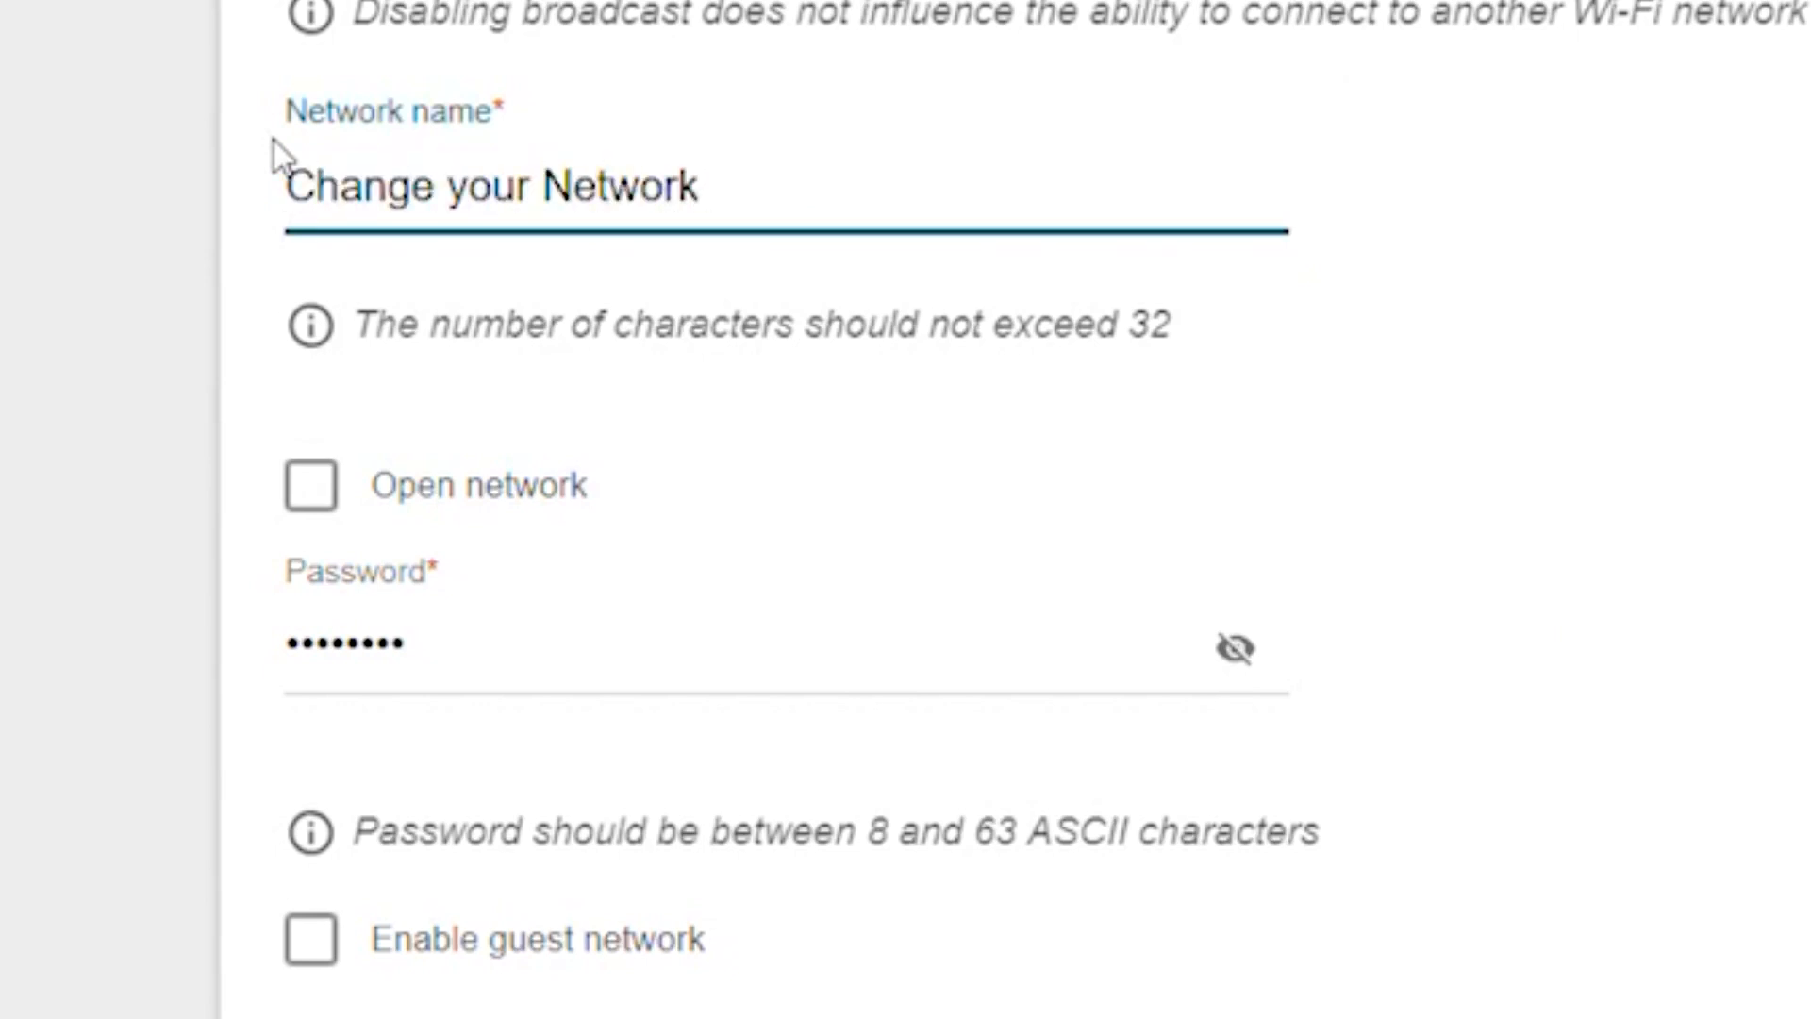
type(" Name")
left_click_drag(488, 693, 32, 584)
key("BackSpace")
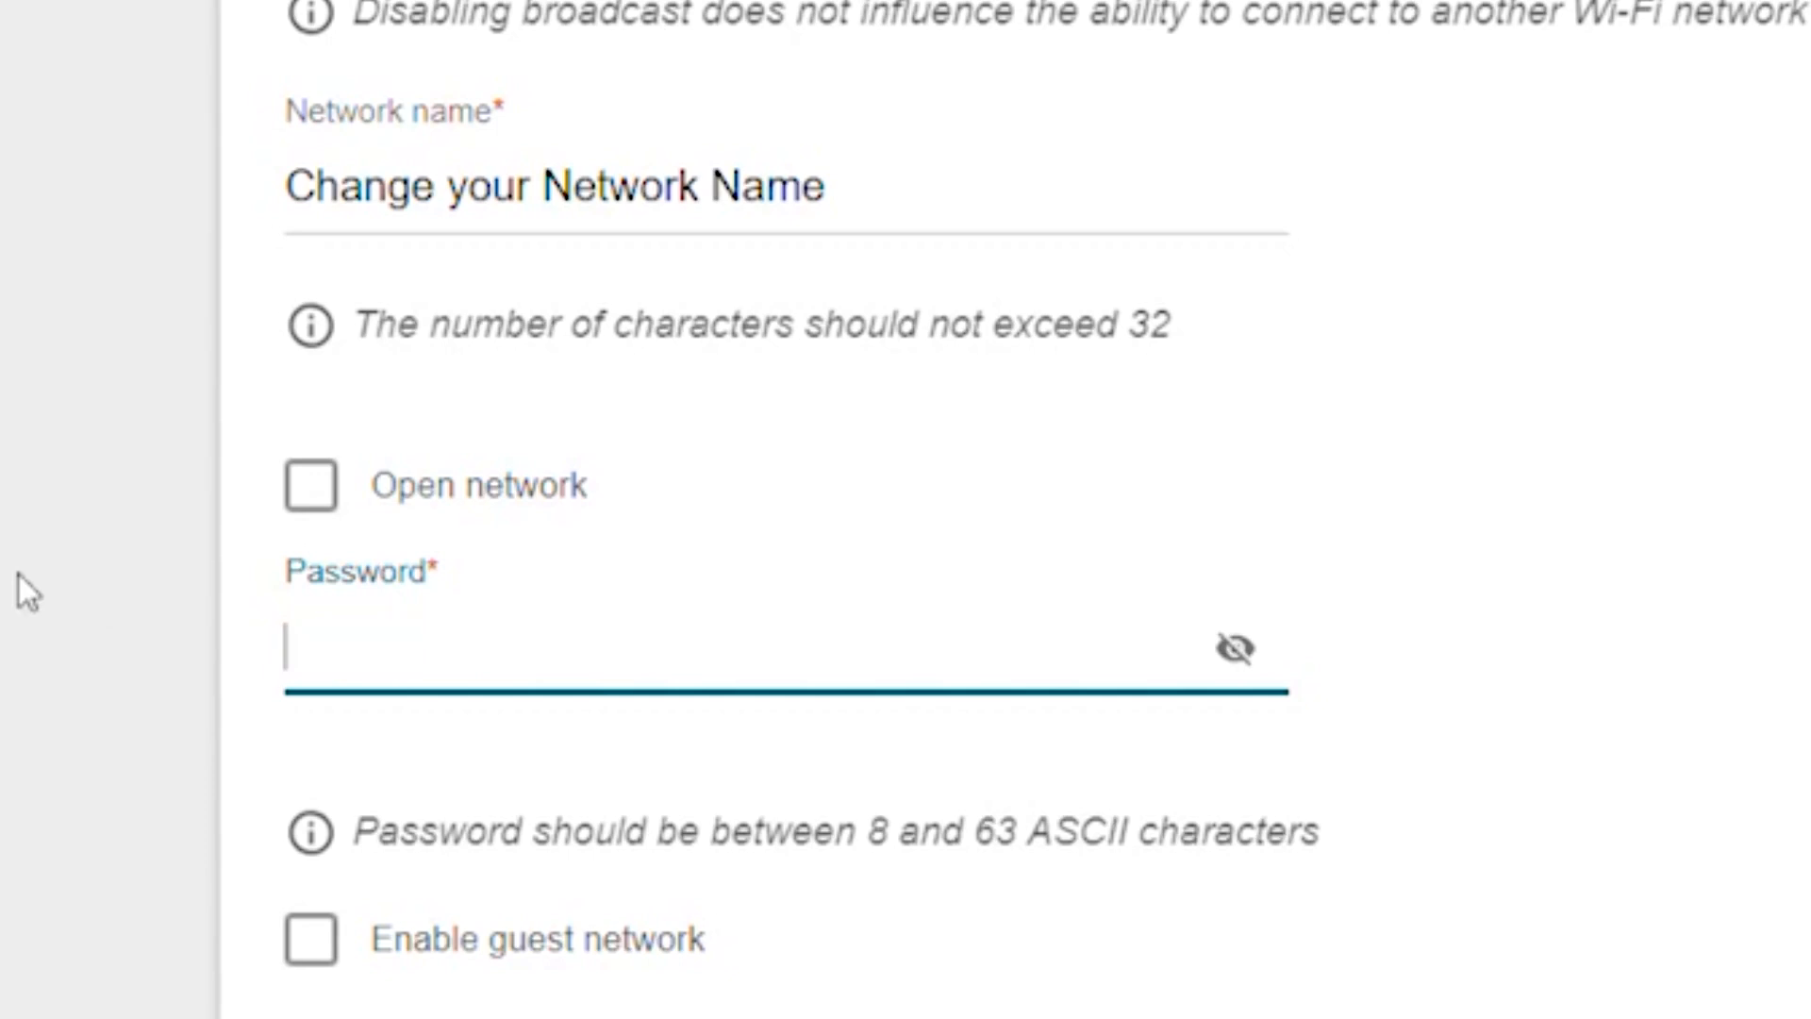
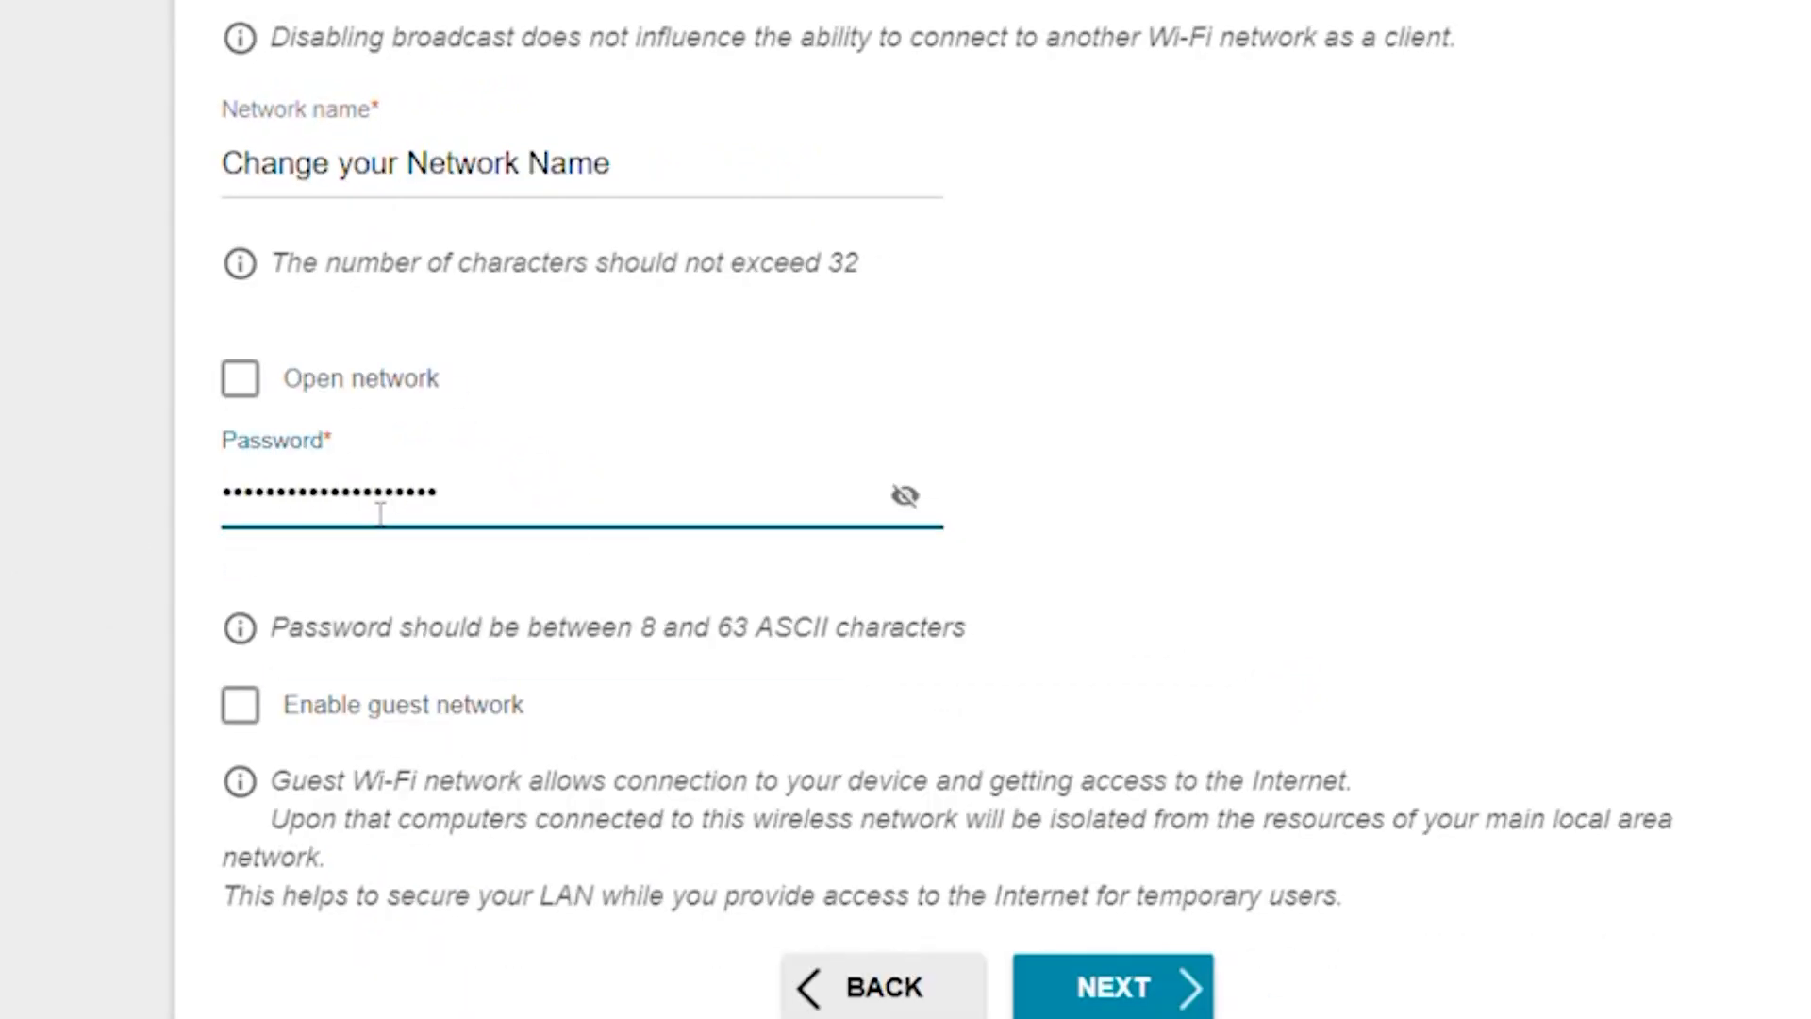
left_click(905, 493)
scroll(907, 495, "down", 1)
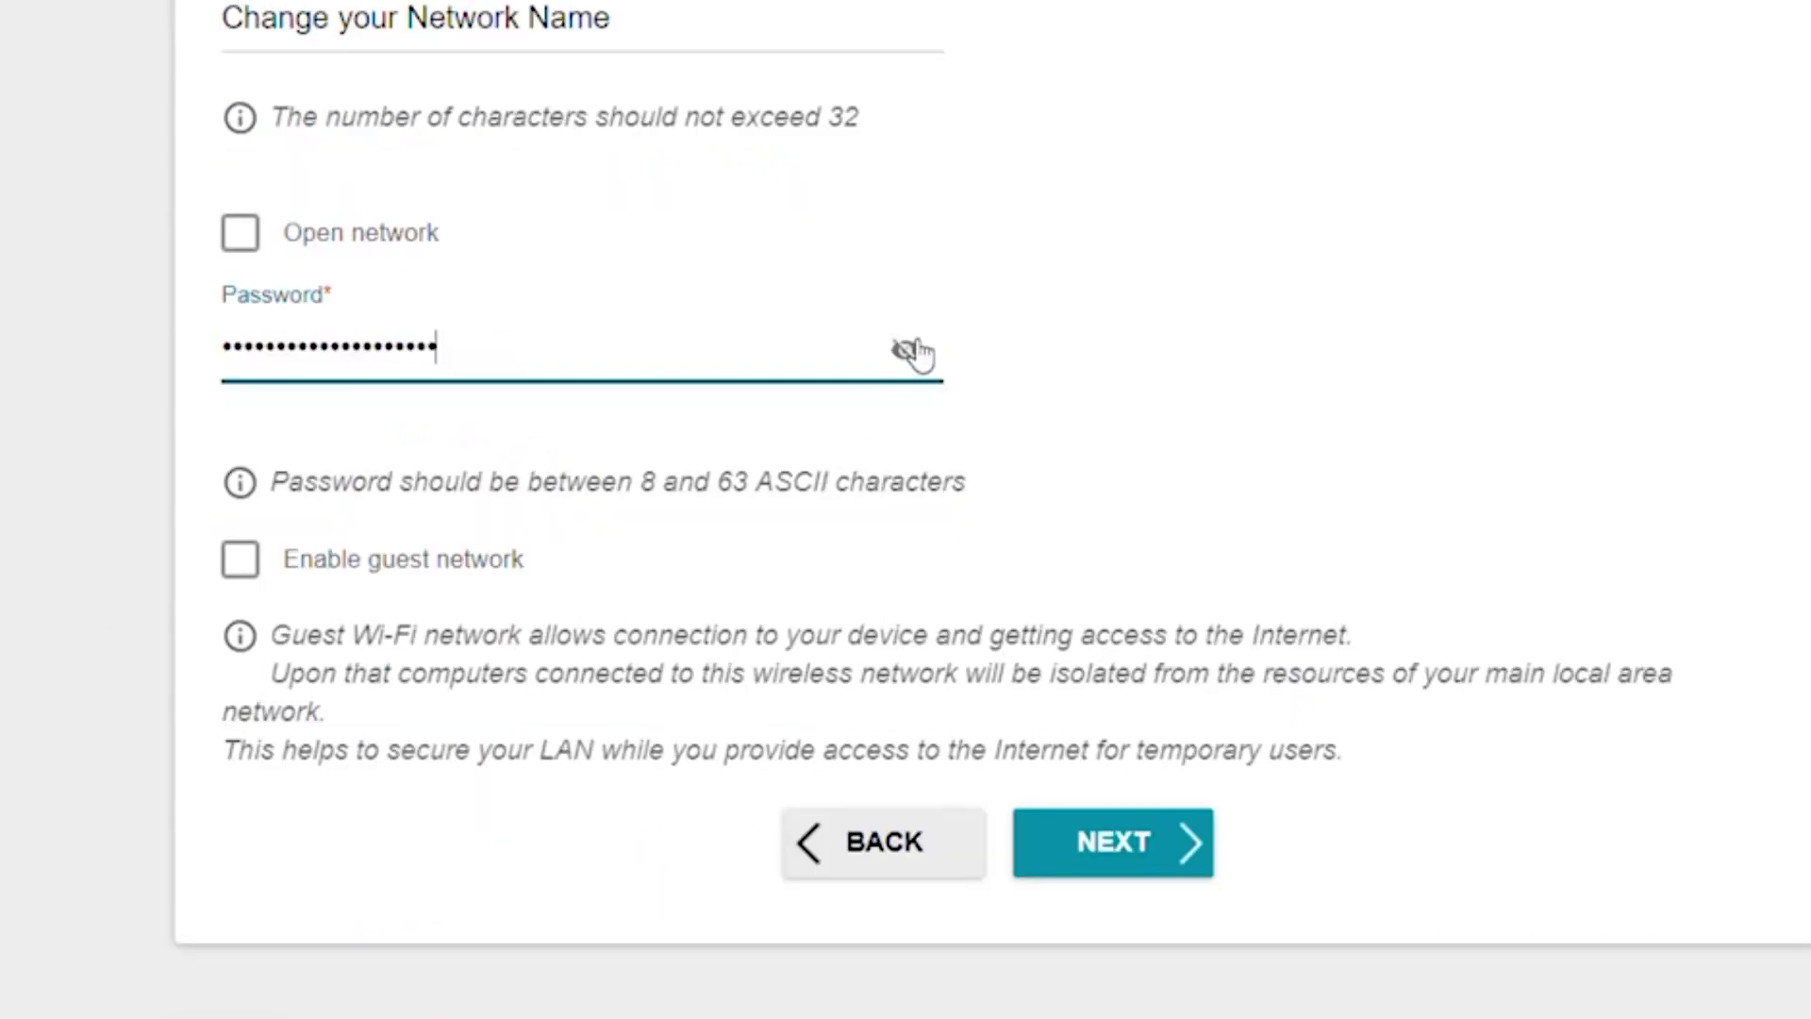
left_click(1189, 850)
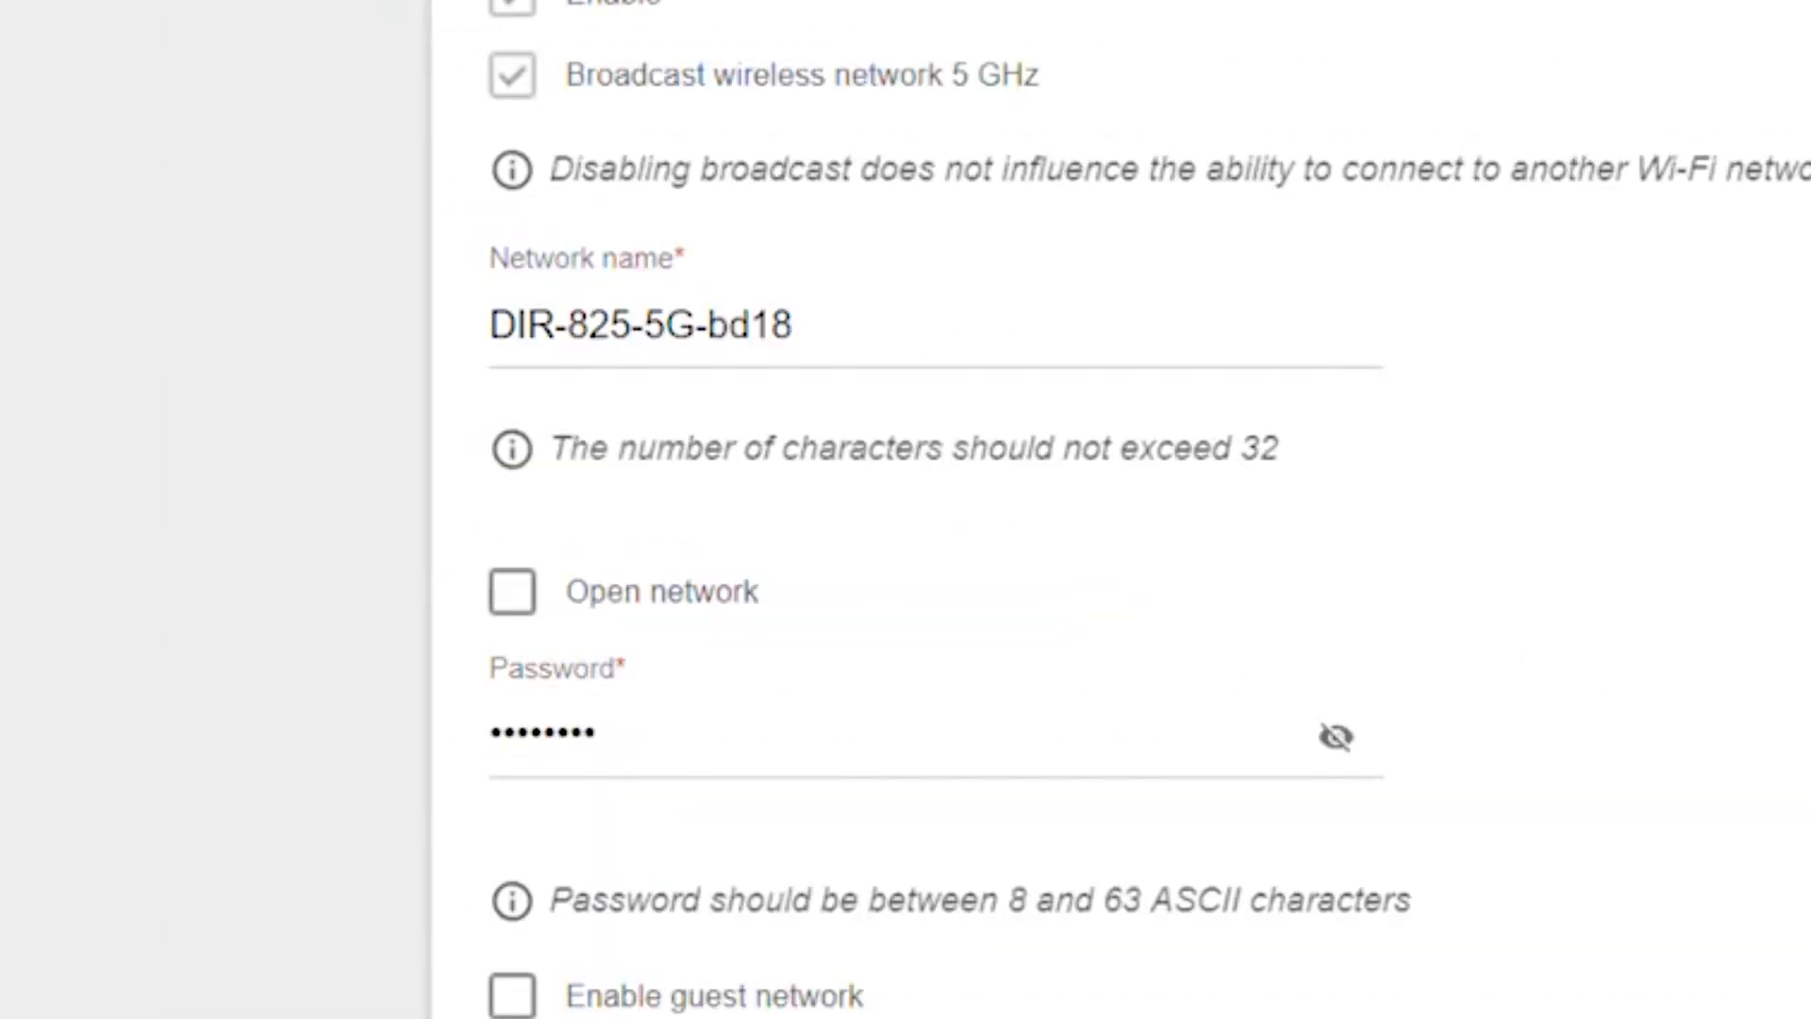
Rename the 5 GHz network to 'Change your Network Name' with a new password and advance to IPTV
triple_click(638, 325)
type("Change")
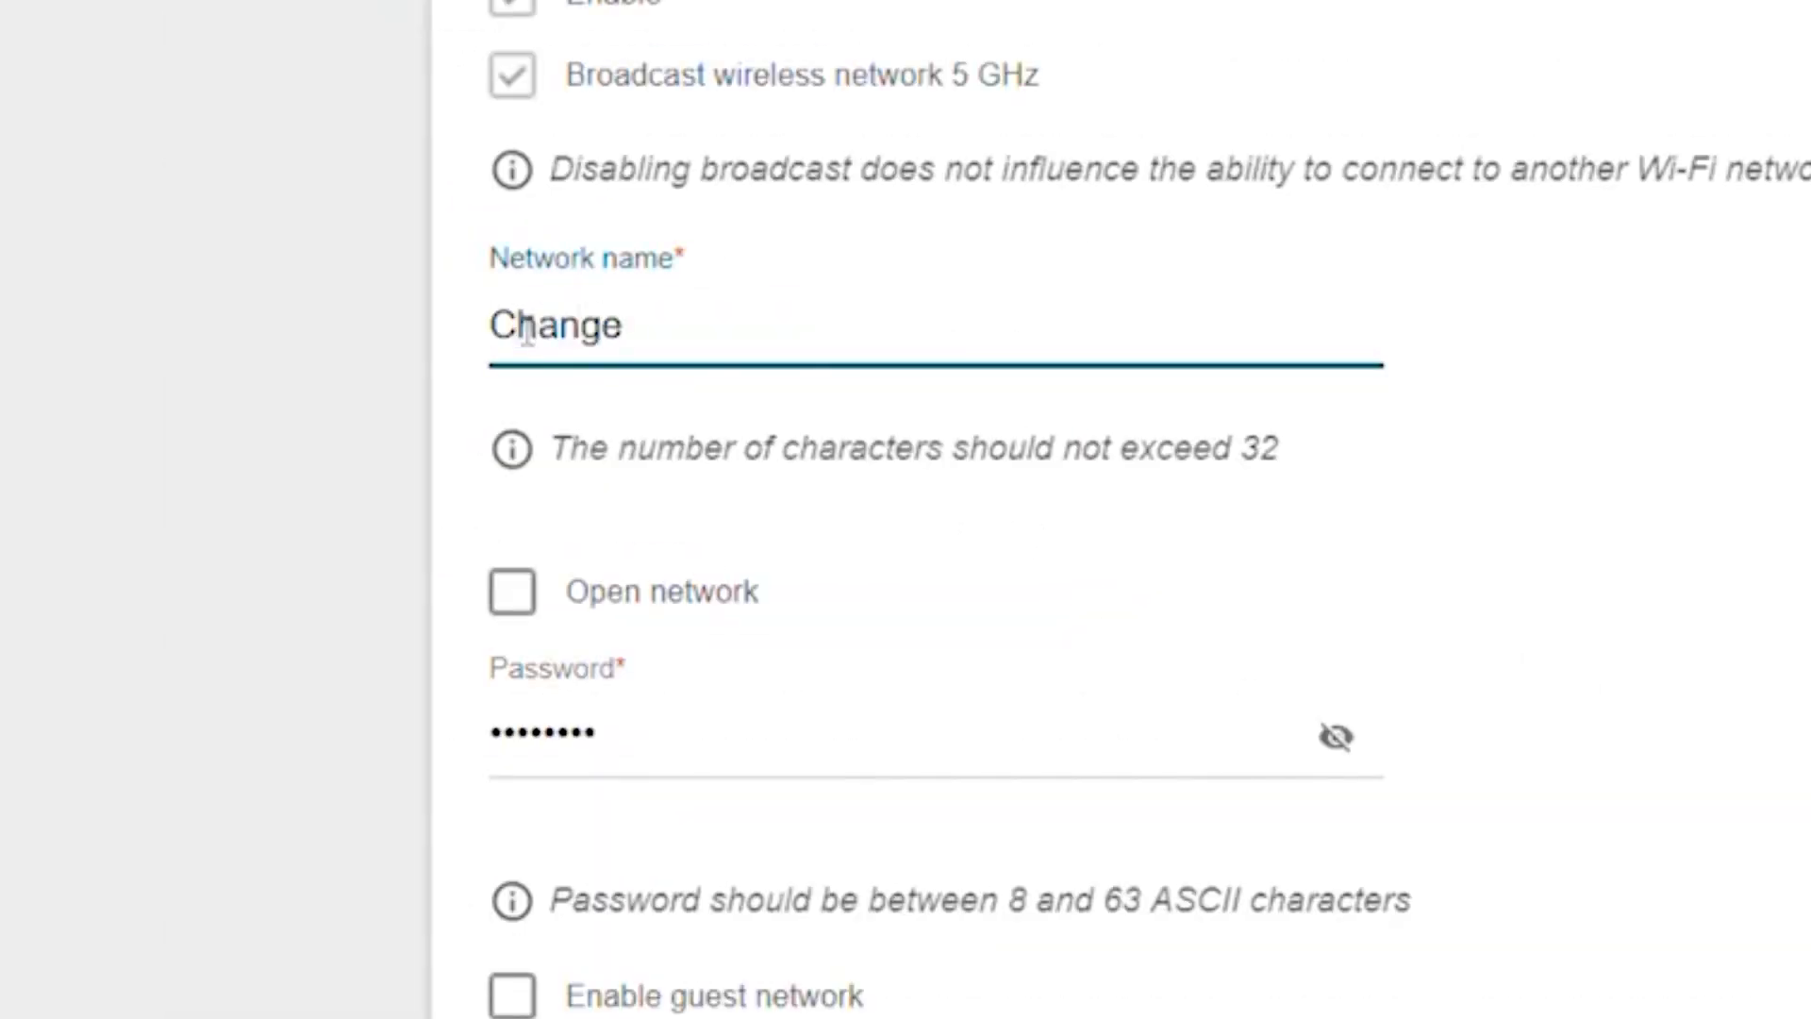
type(" your Network Name")
key("Tab")
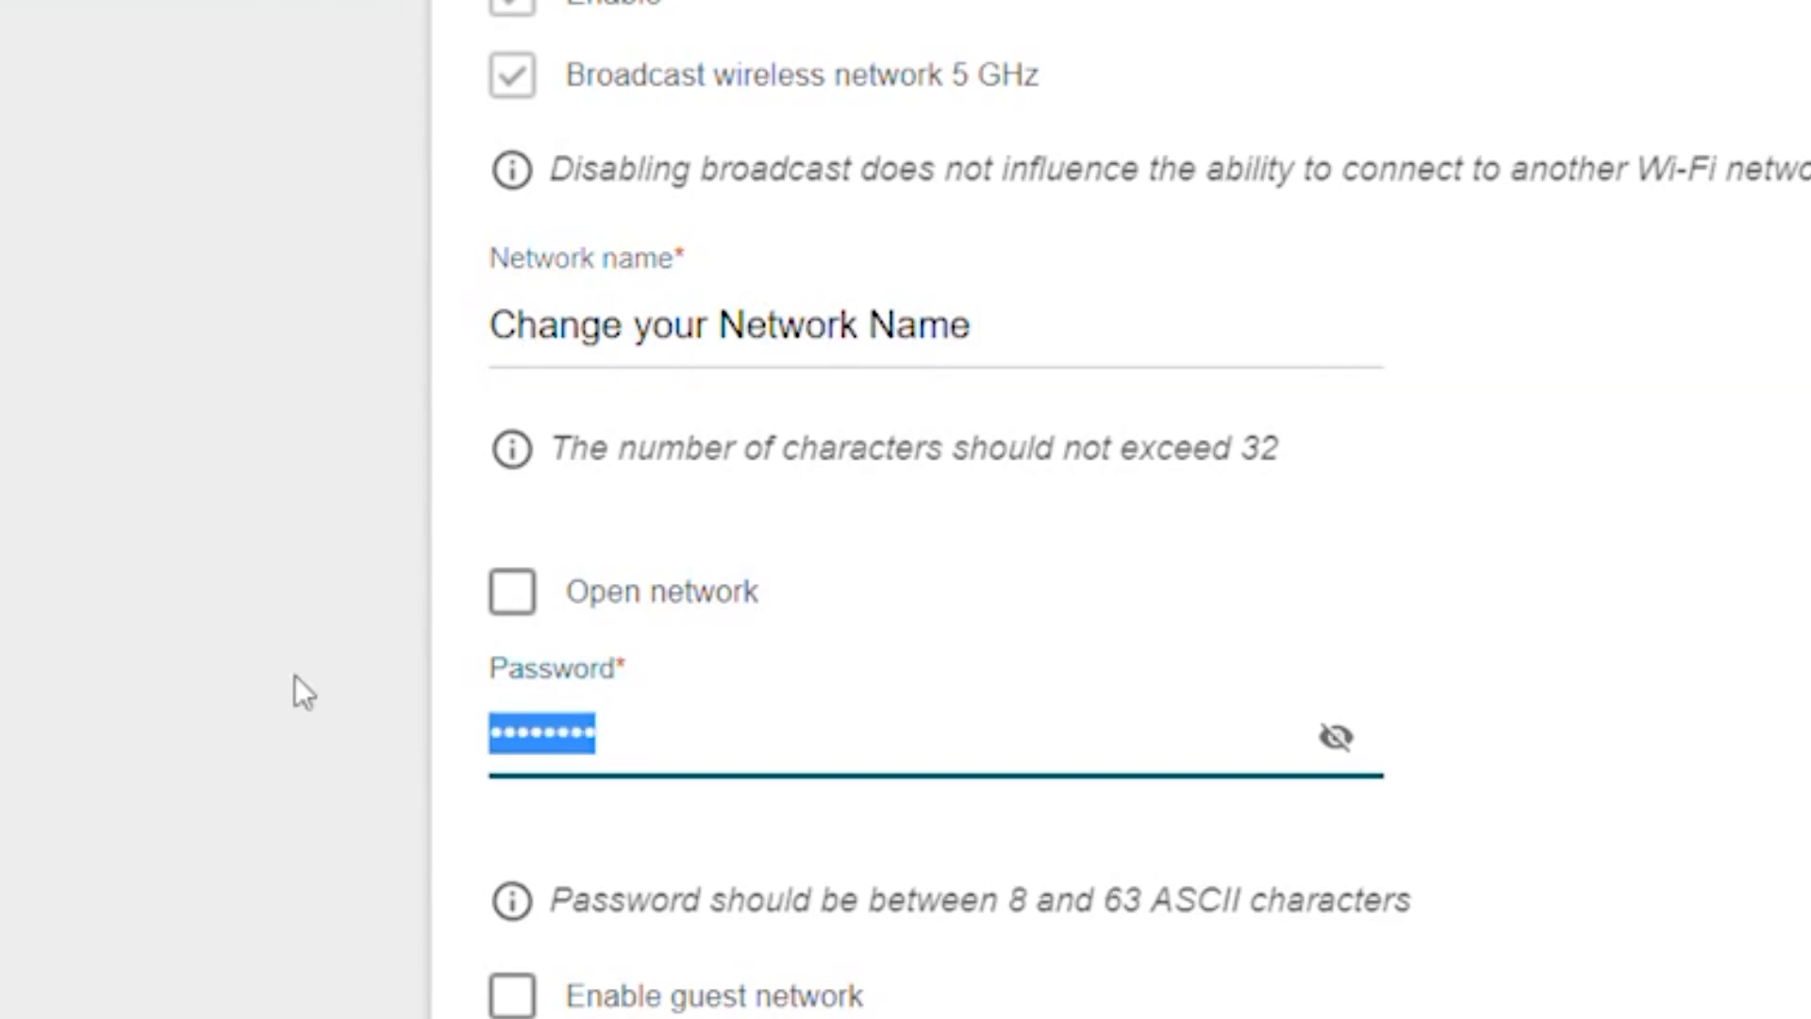
type("Change your Password")
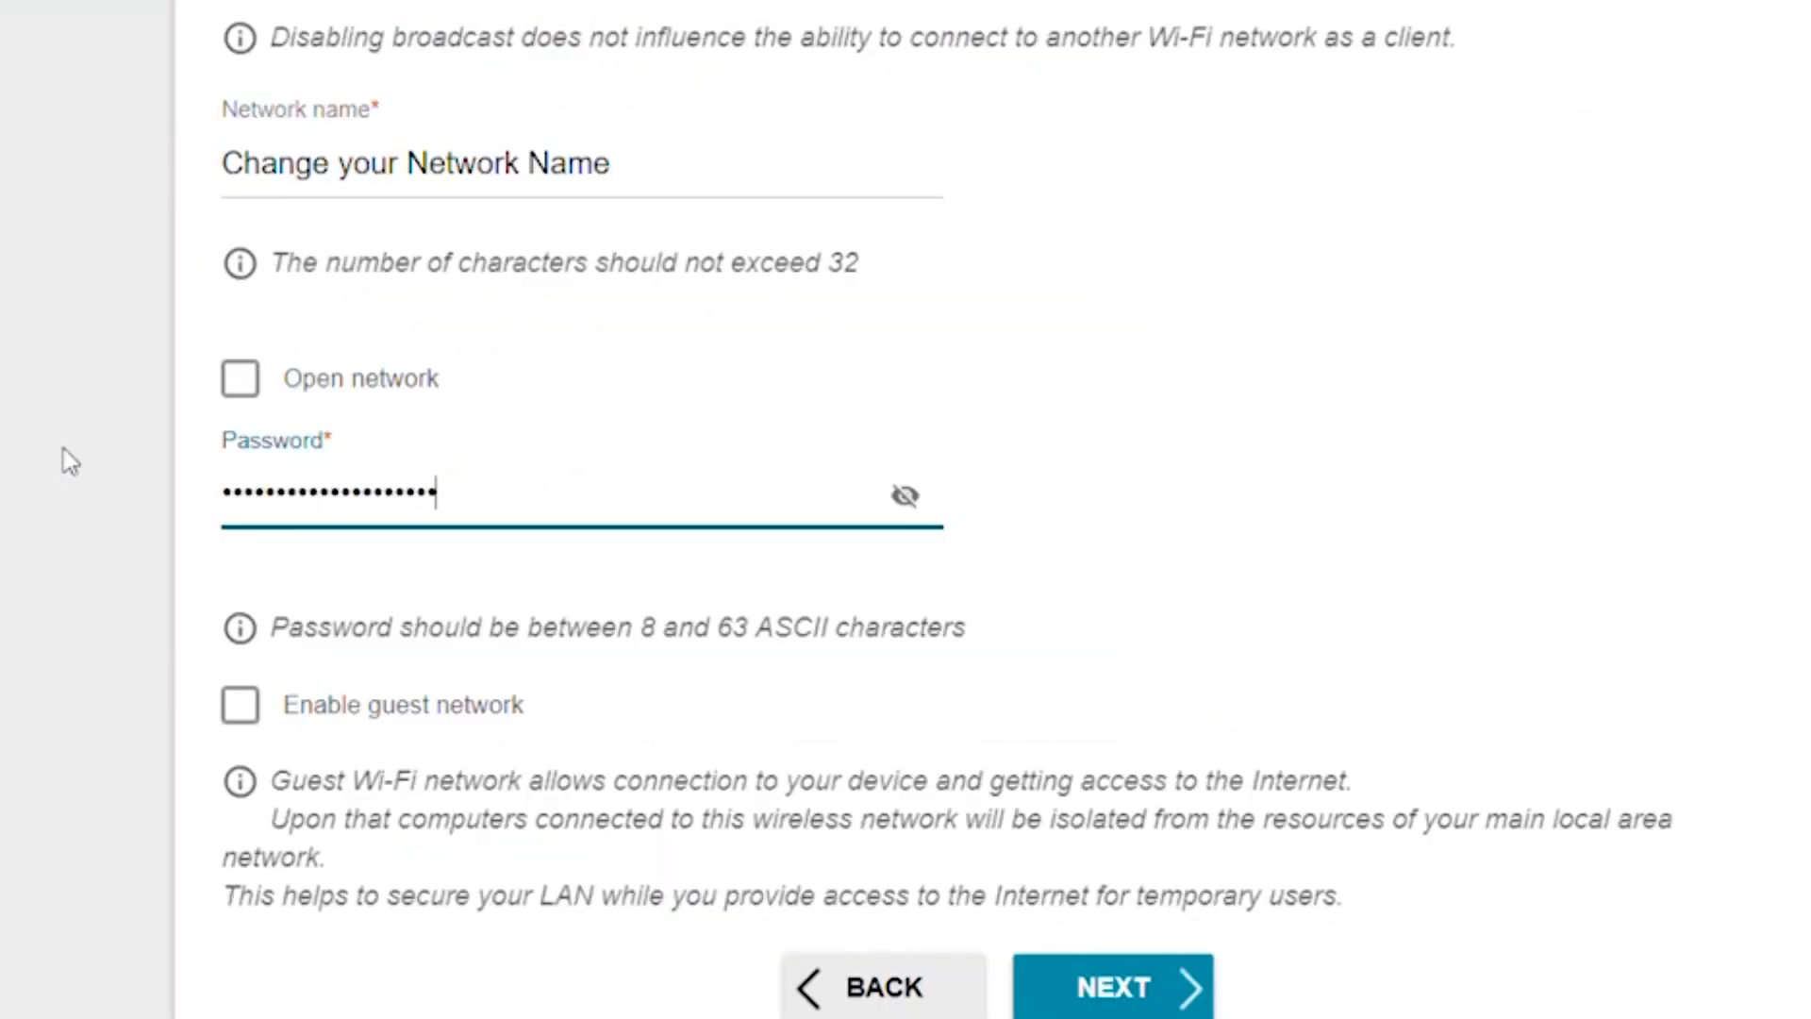
scroll(1145, 997, "down", 5)
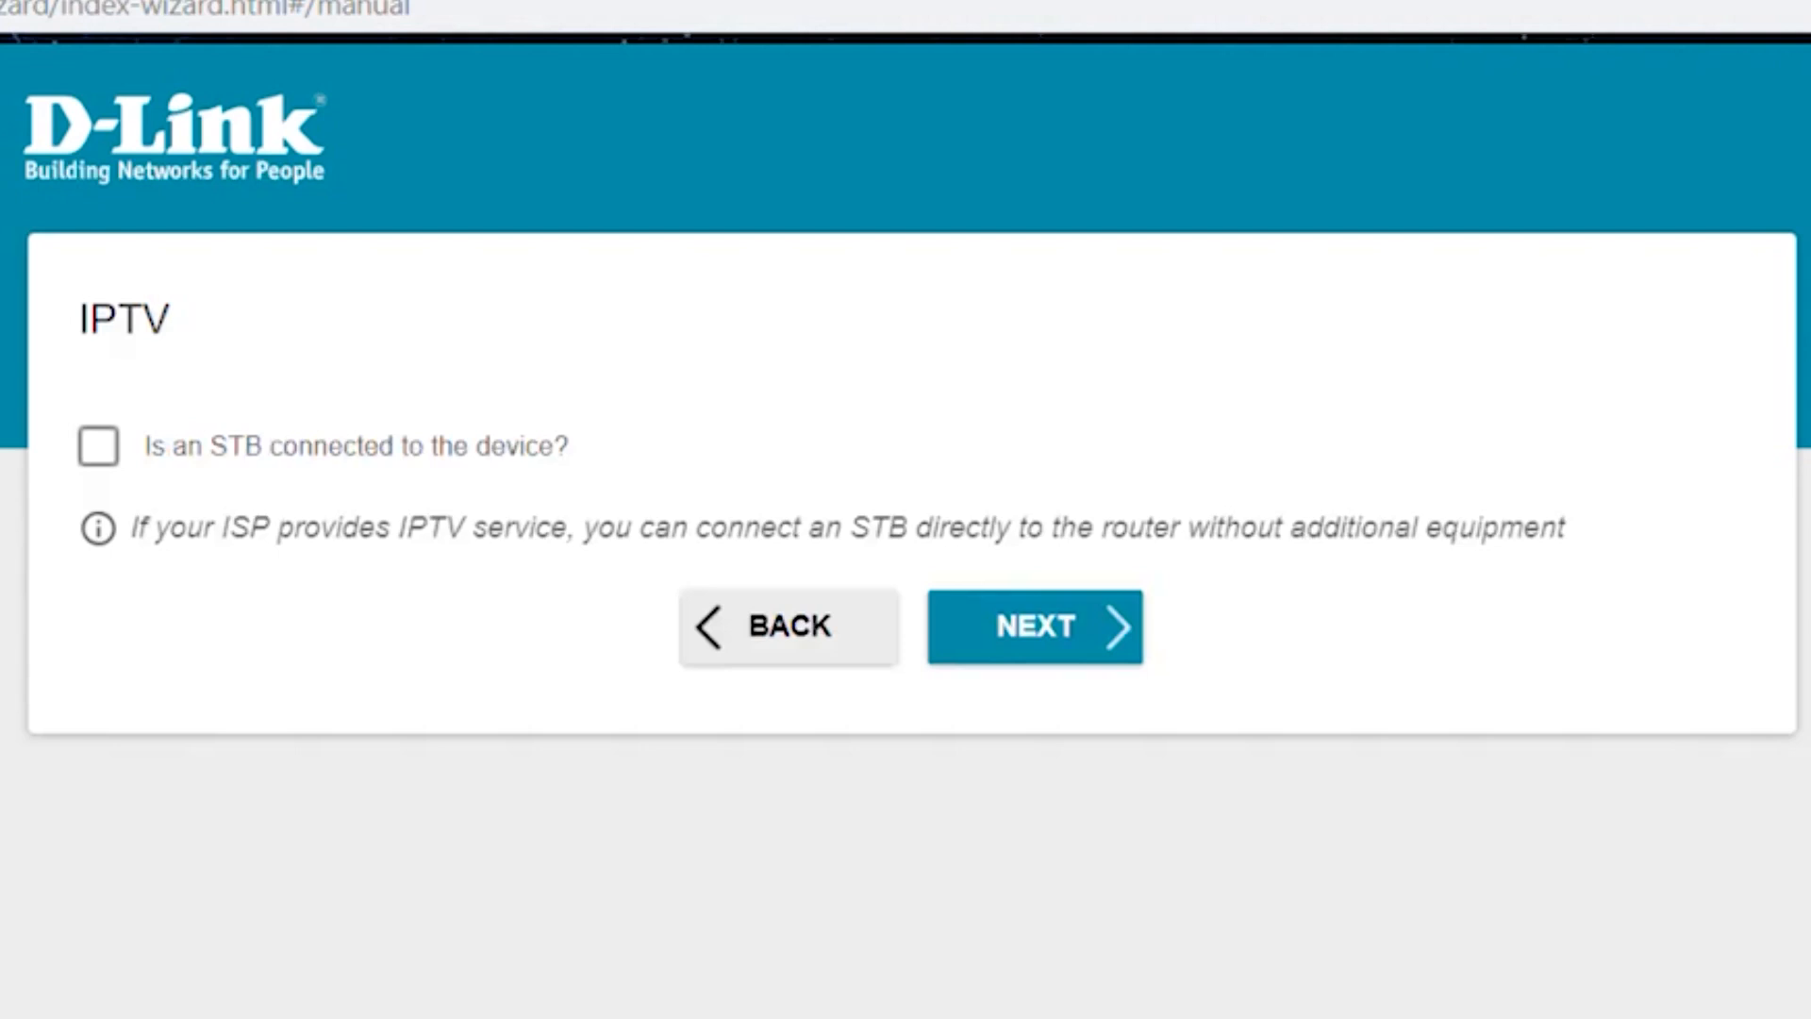
left_click(1024, 644)
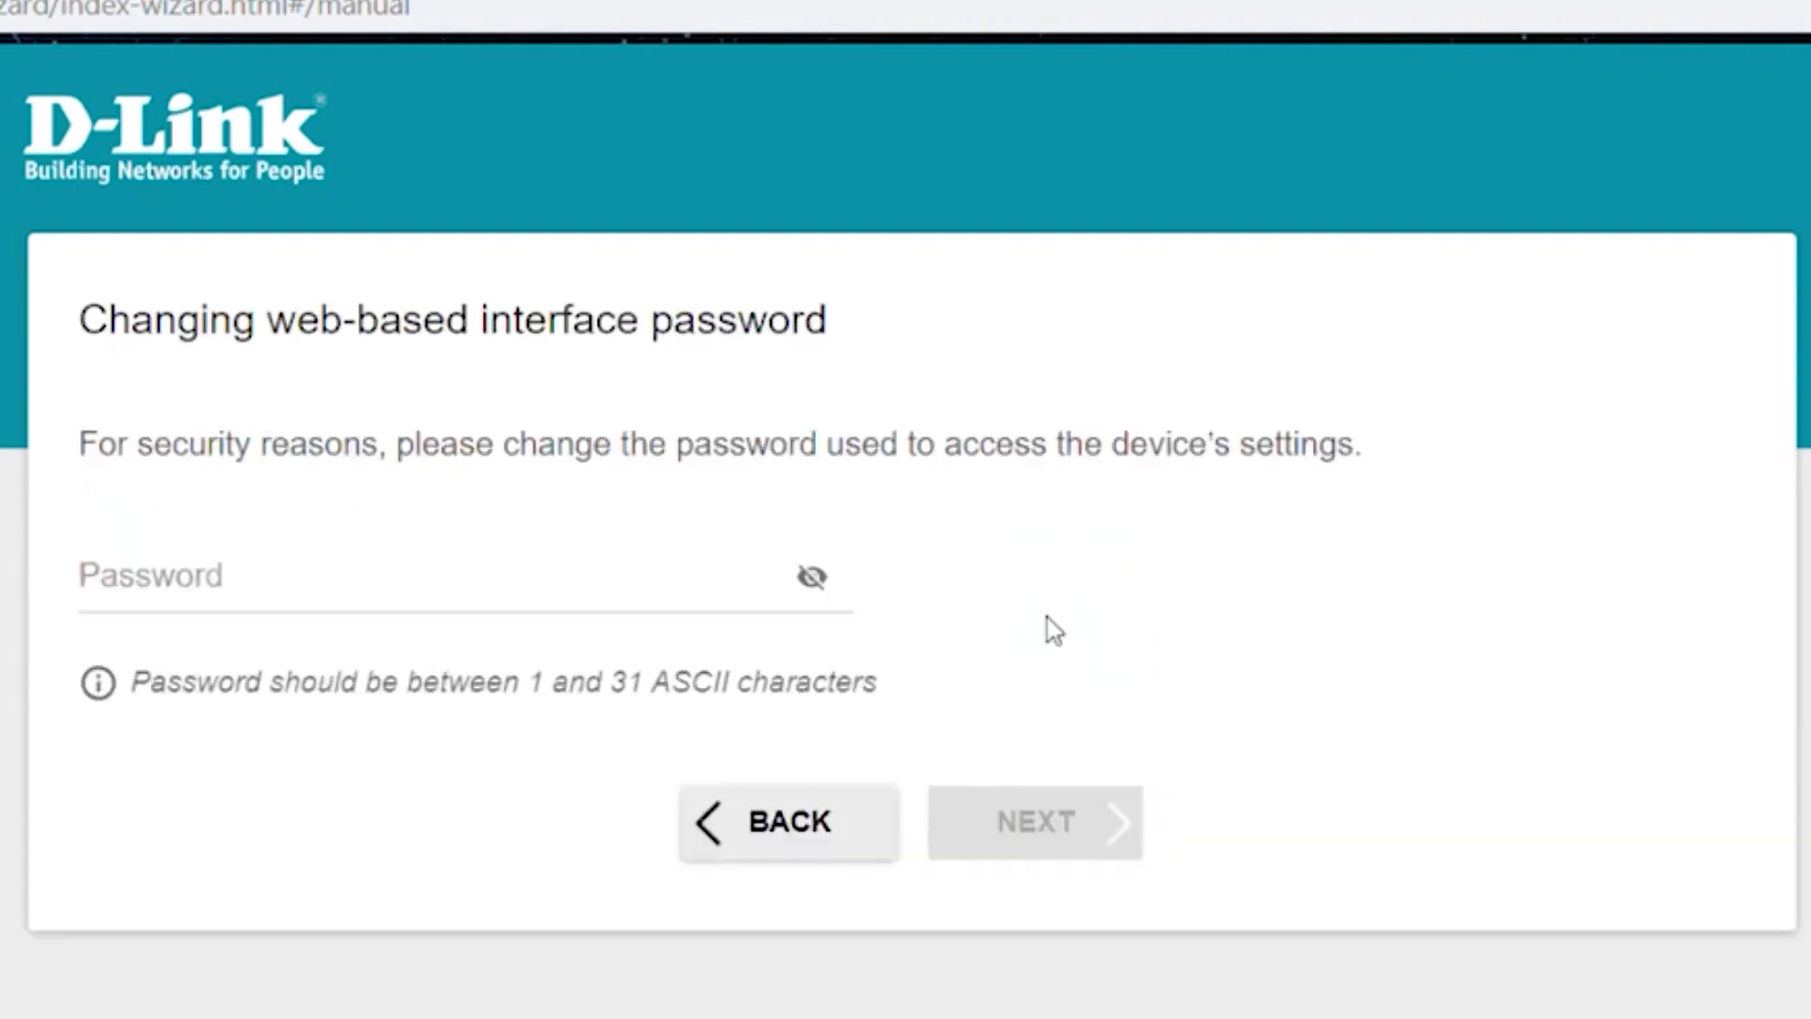
left_click(311, 585)
type("******")
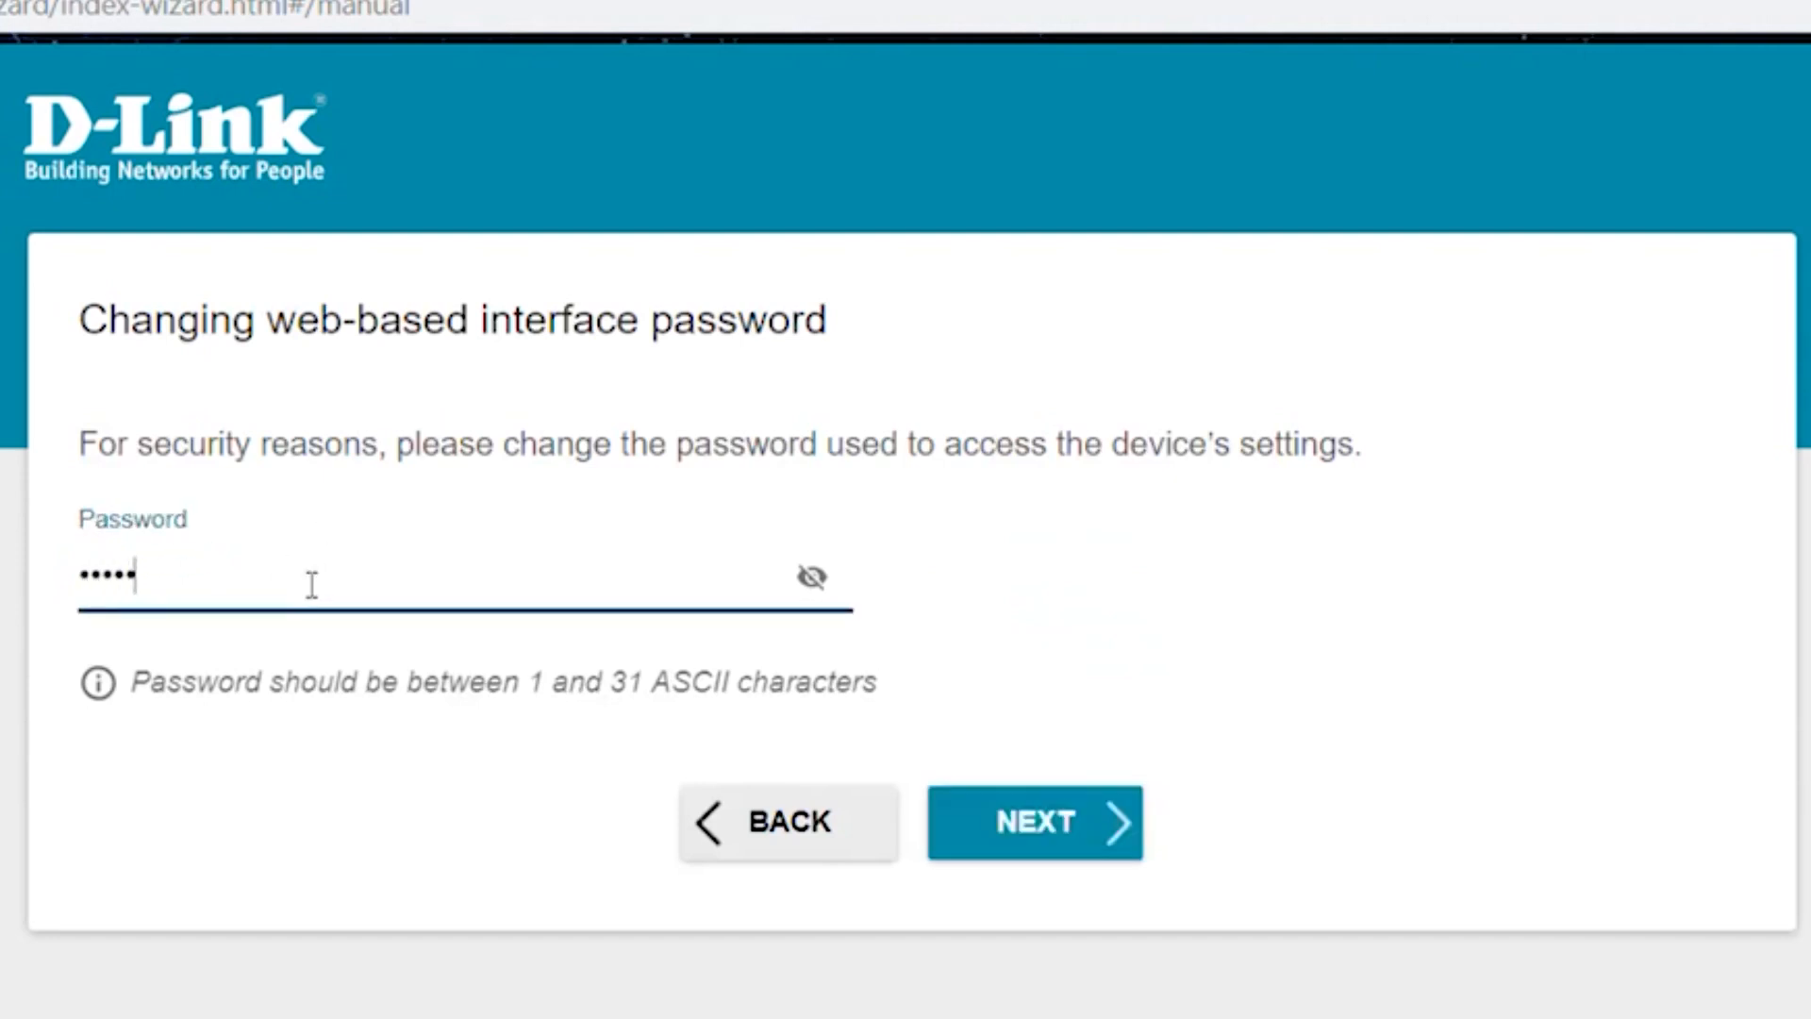
left_click(813, 577)
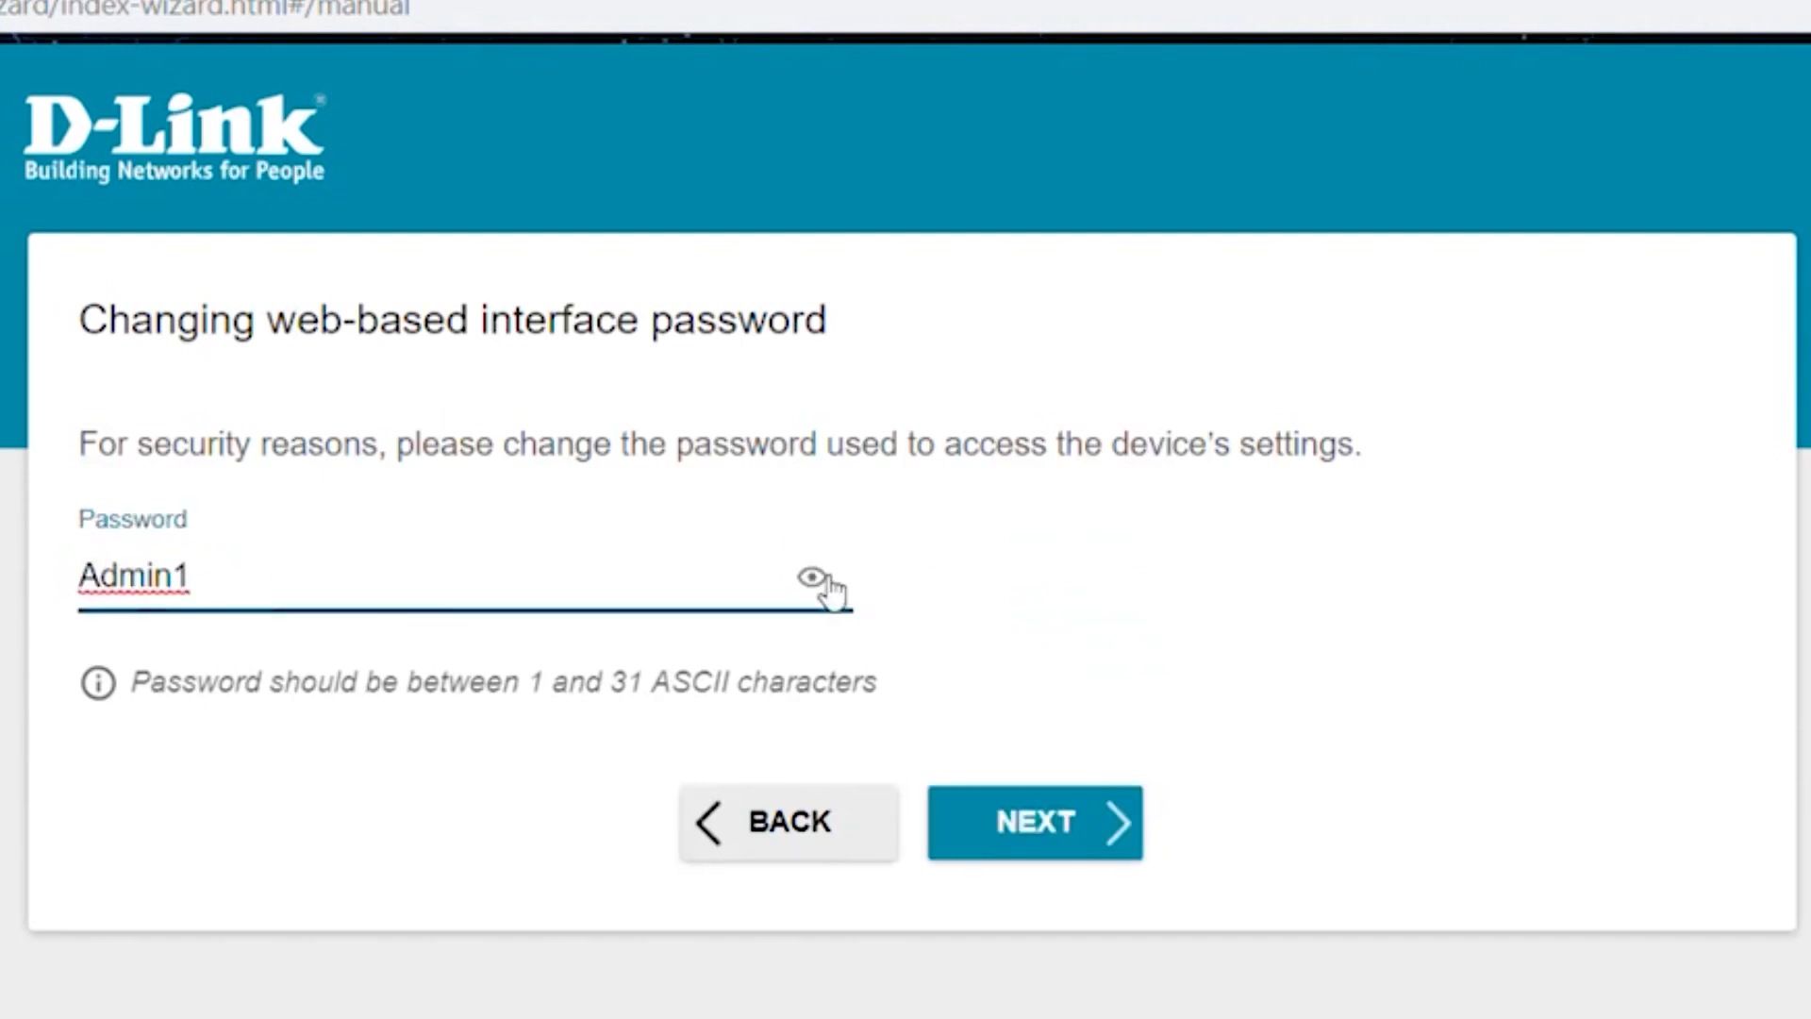
left_click(813, 576)
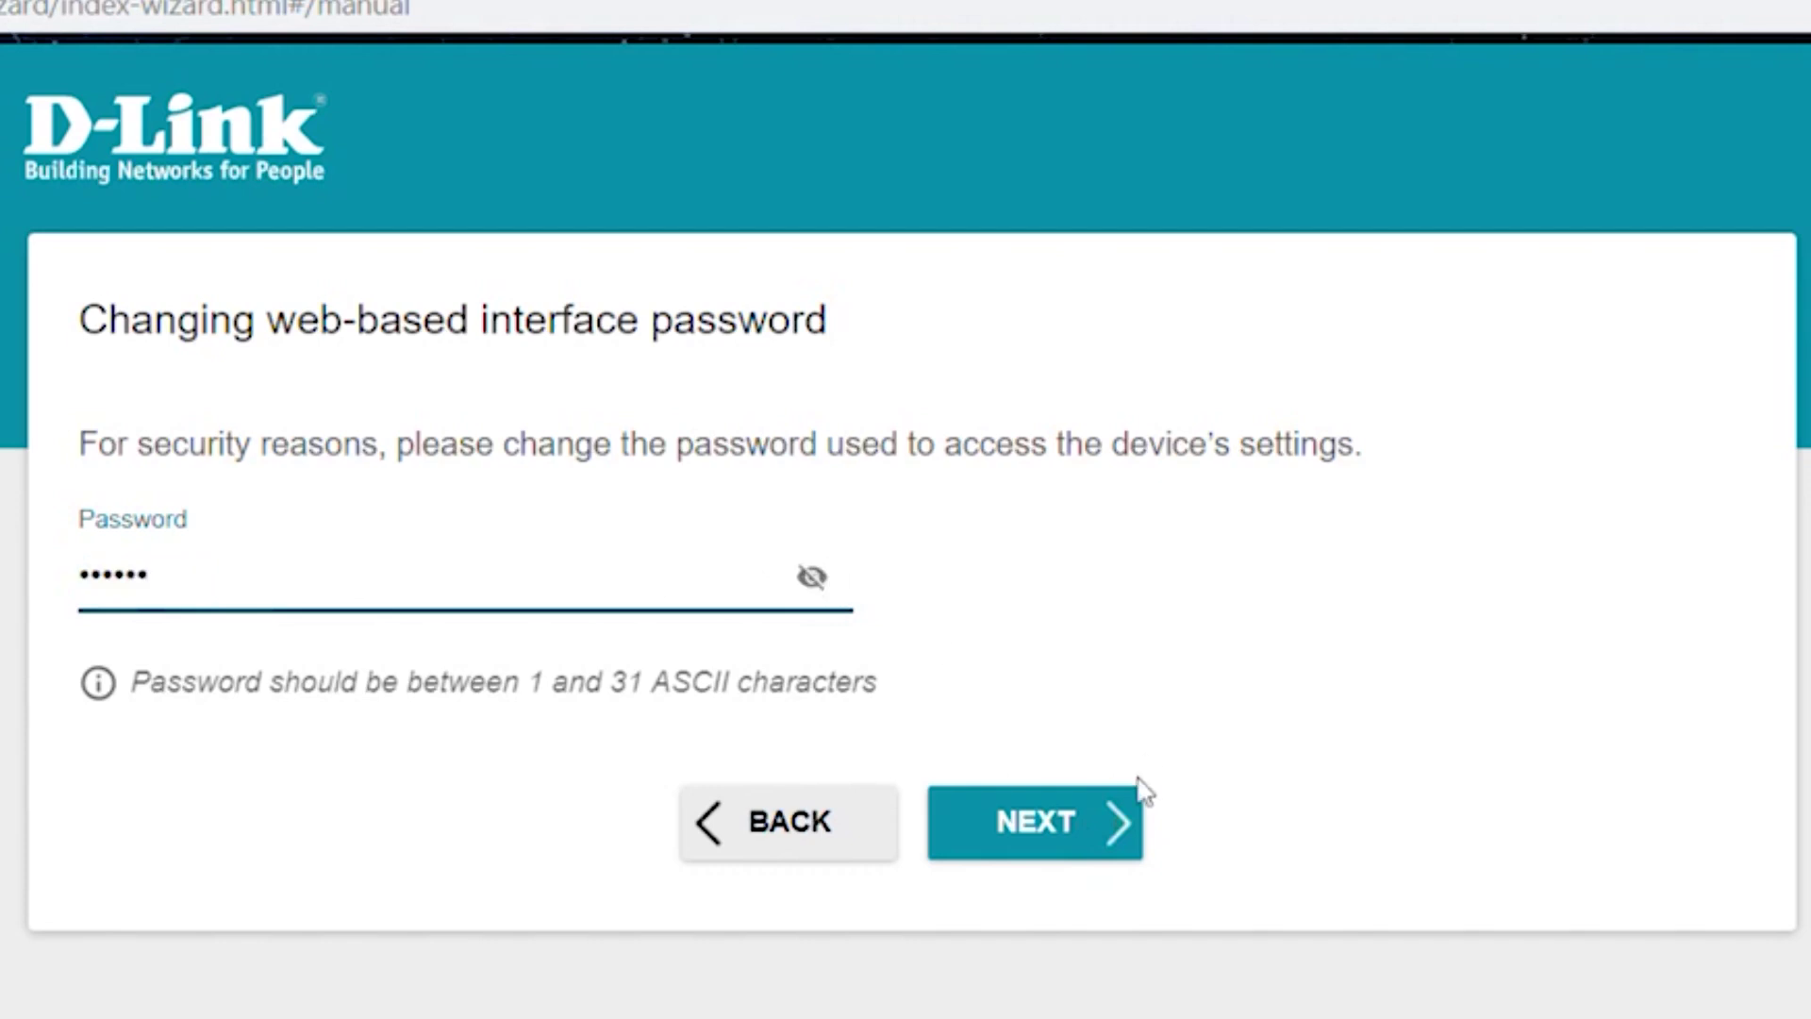
left_click(1105, 822)
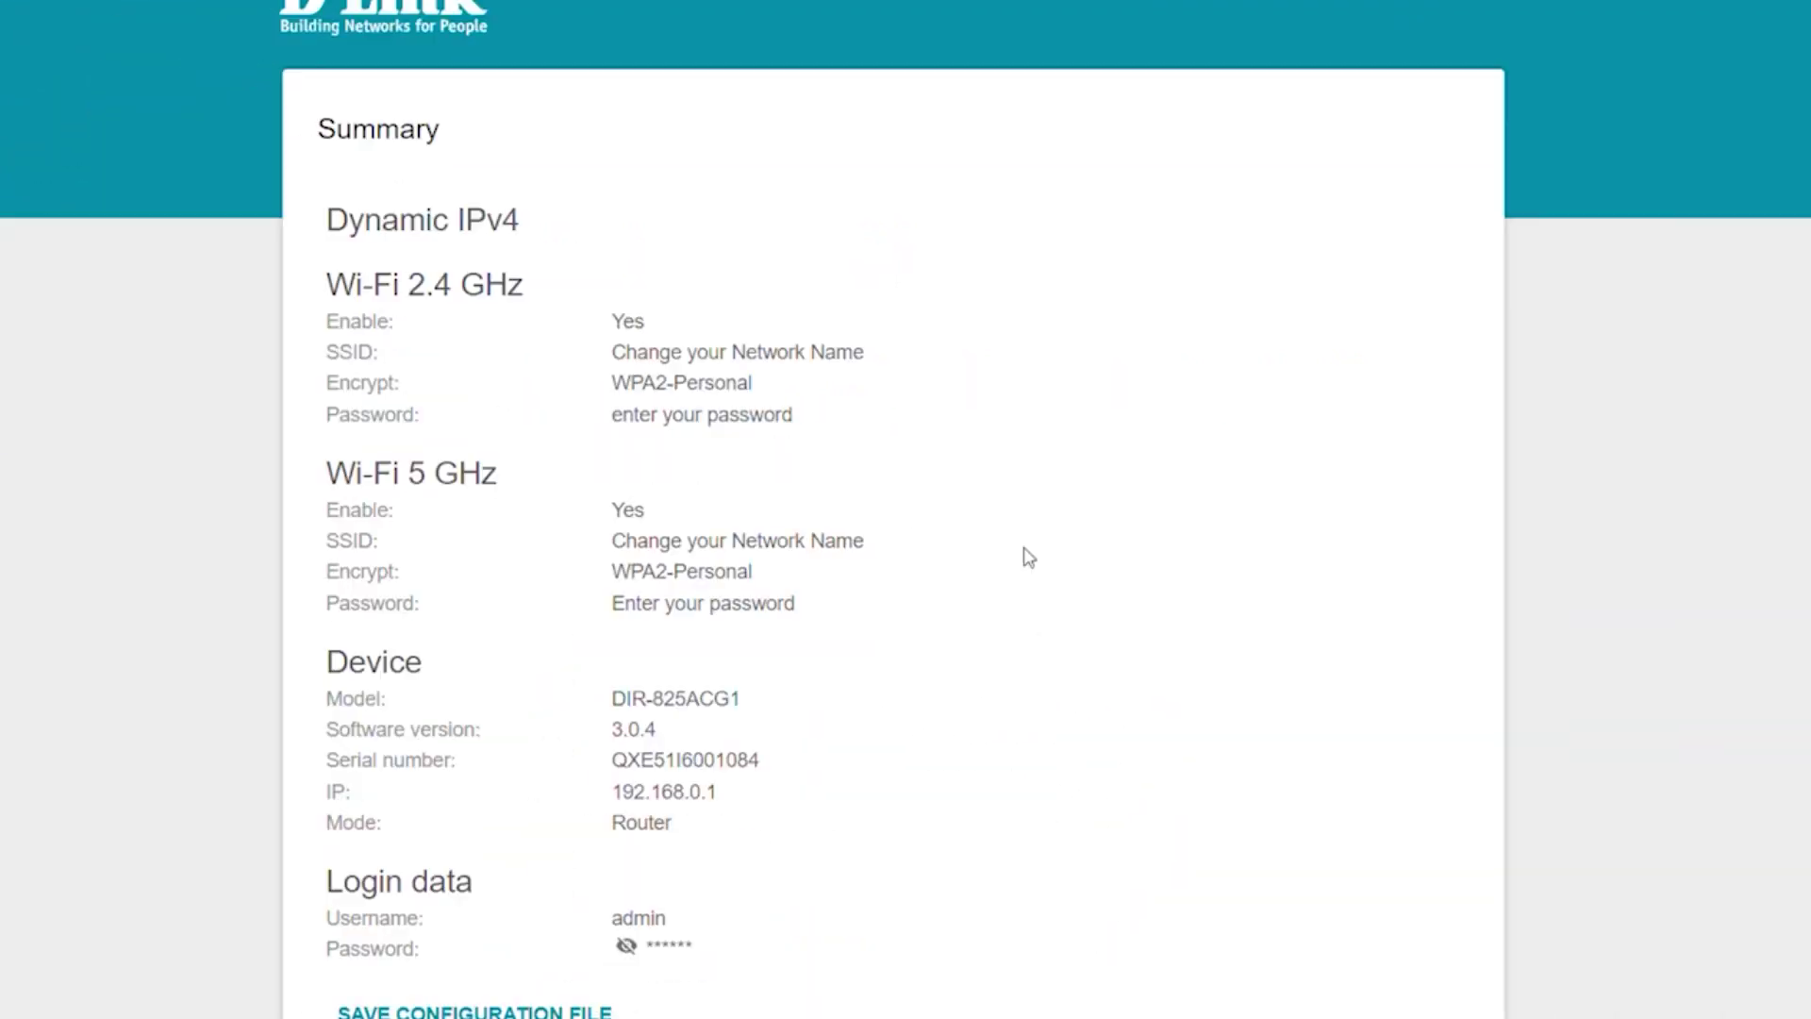
scroll(1032, 557, "down", 5)
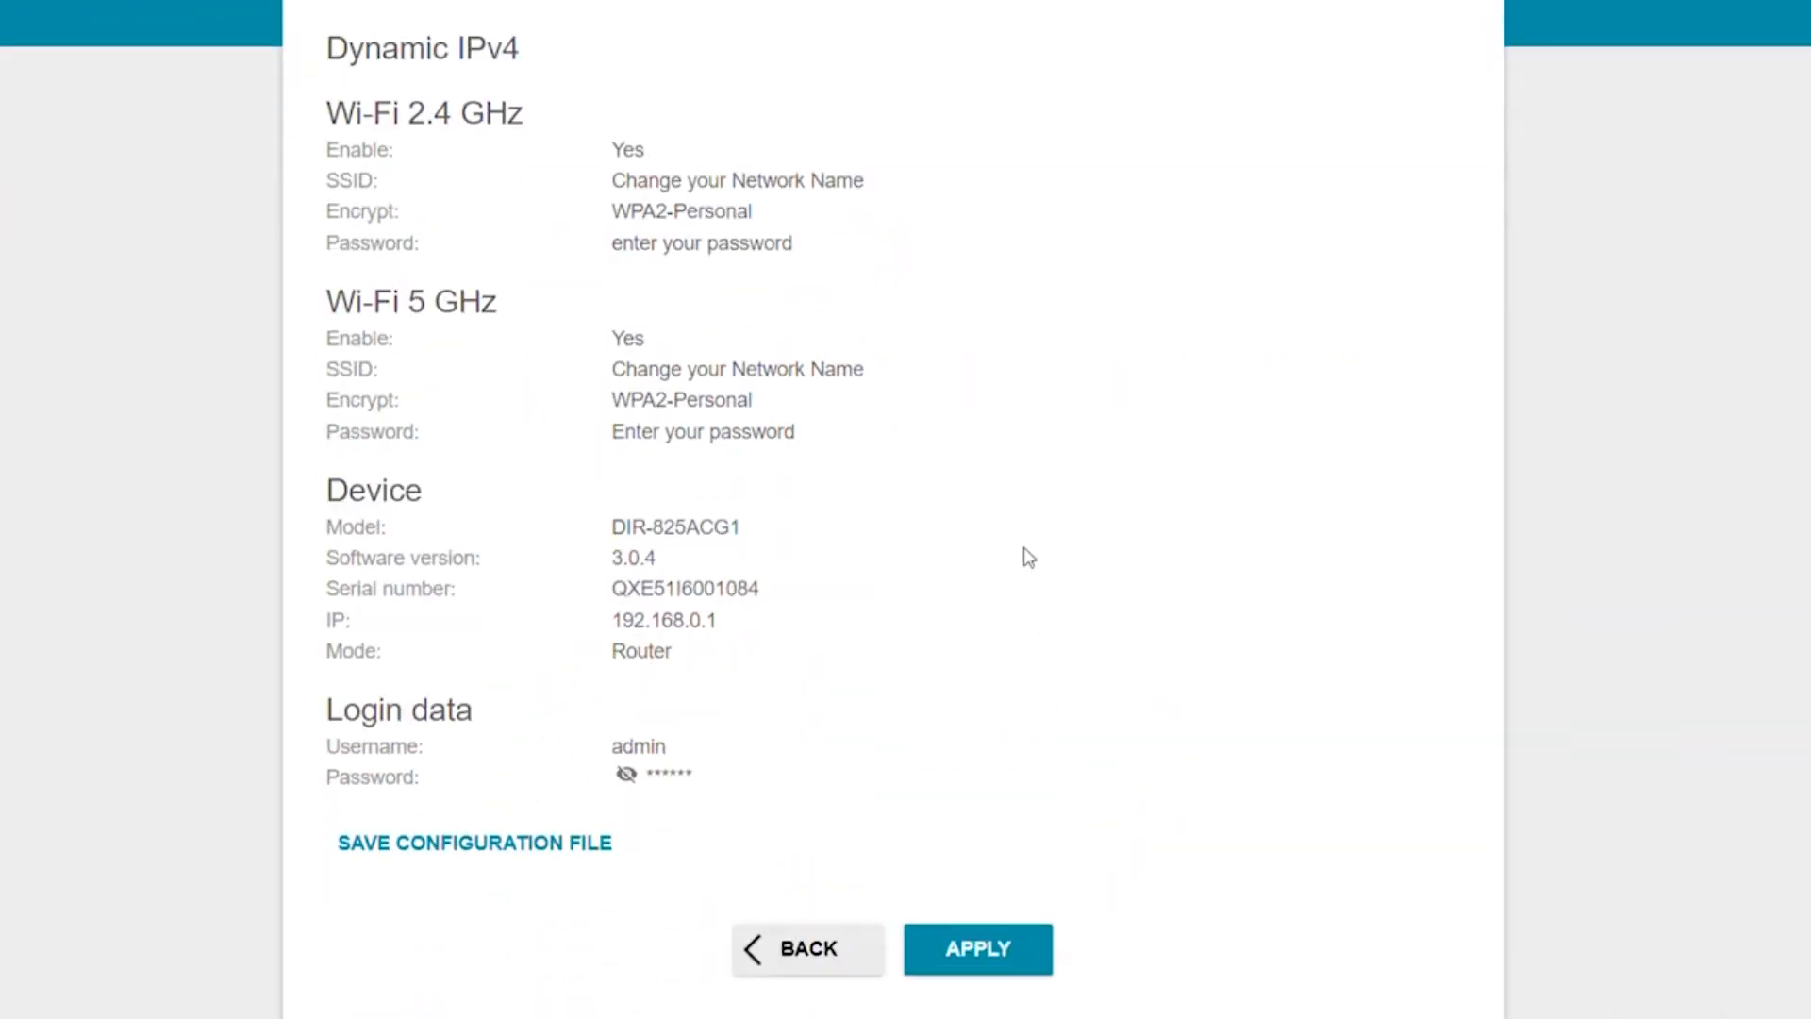
Apply the wizard's configuration summary, returning to the Authorization login page
left_click(977, 917)
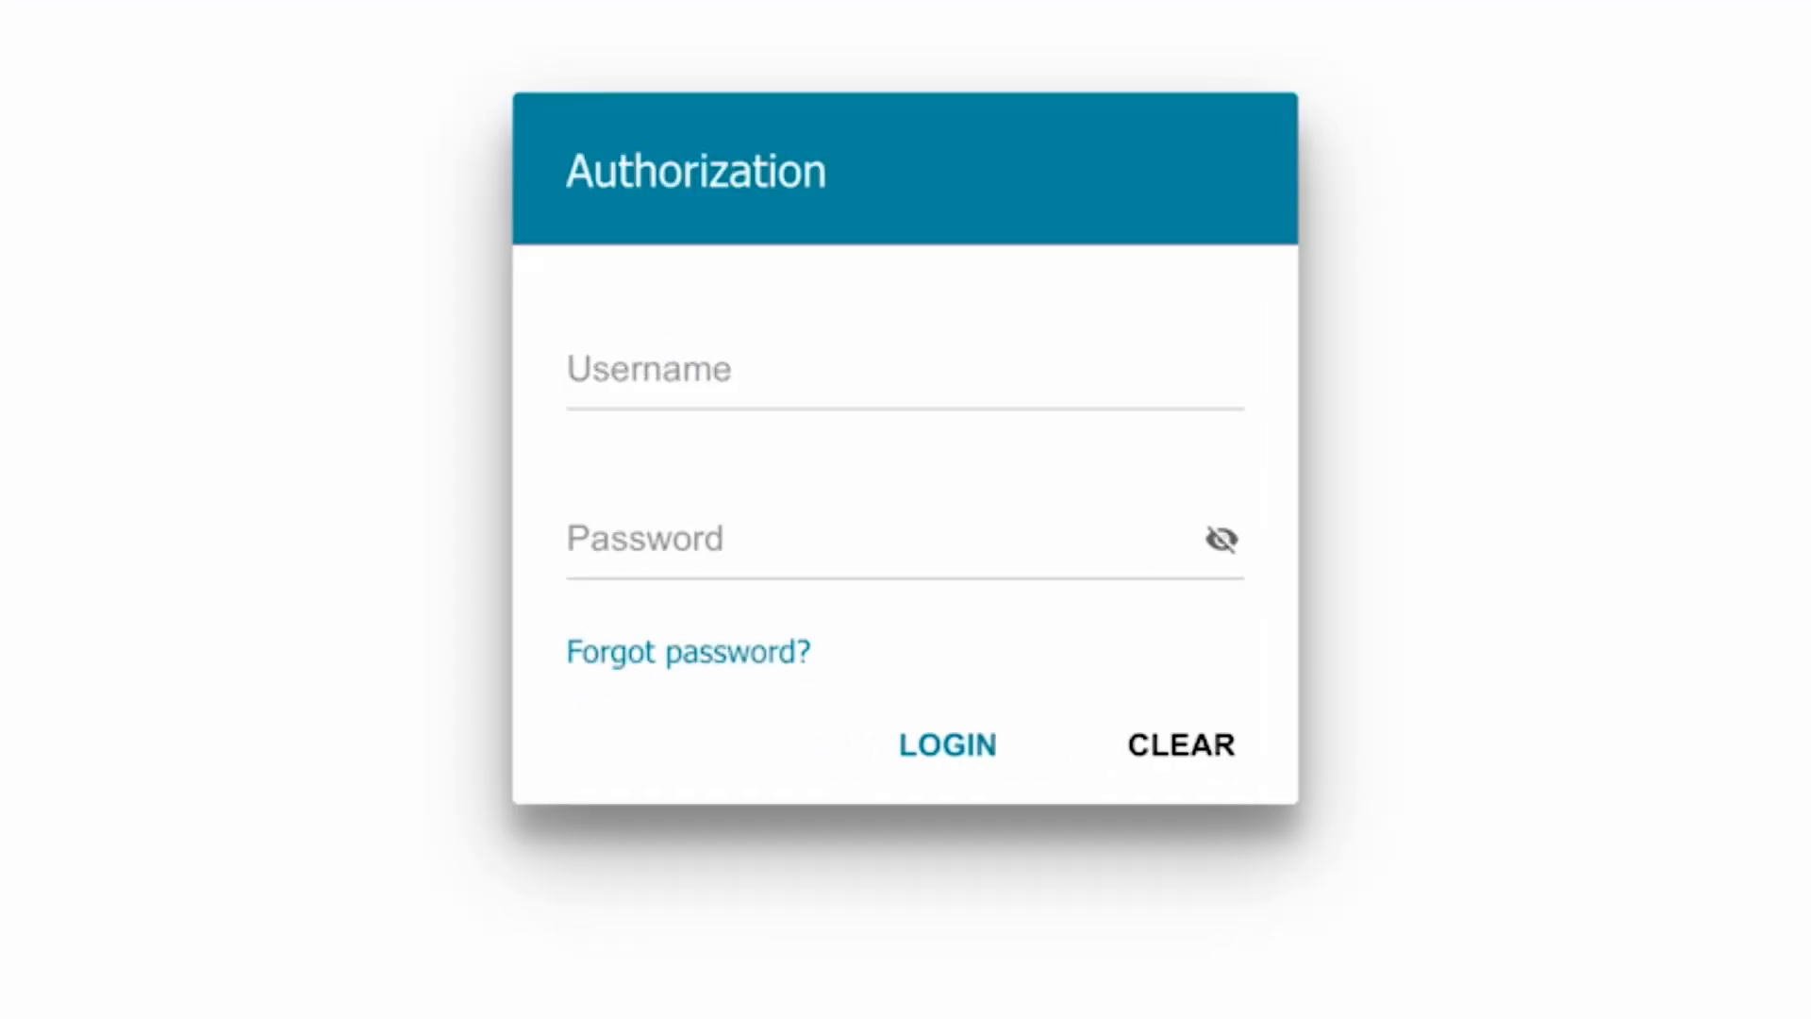
Log back in as admin with the new password, reaching the Home page with the firmware 3.0.2 notice
left_click(821, 355)
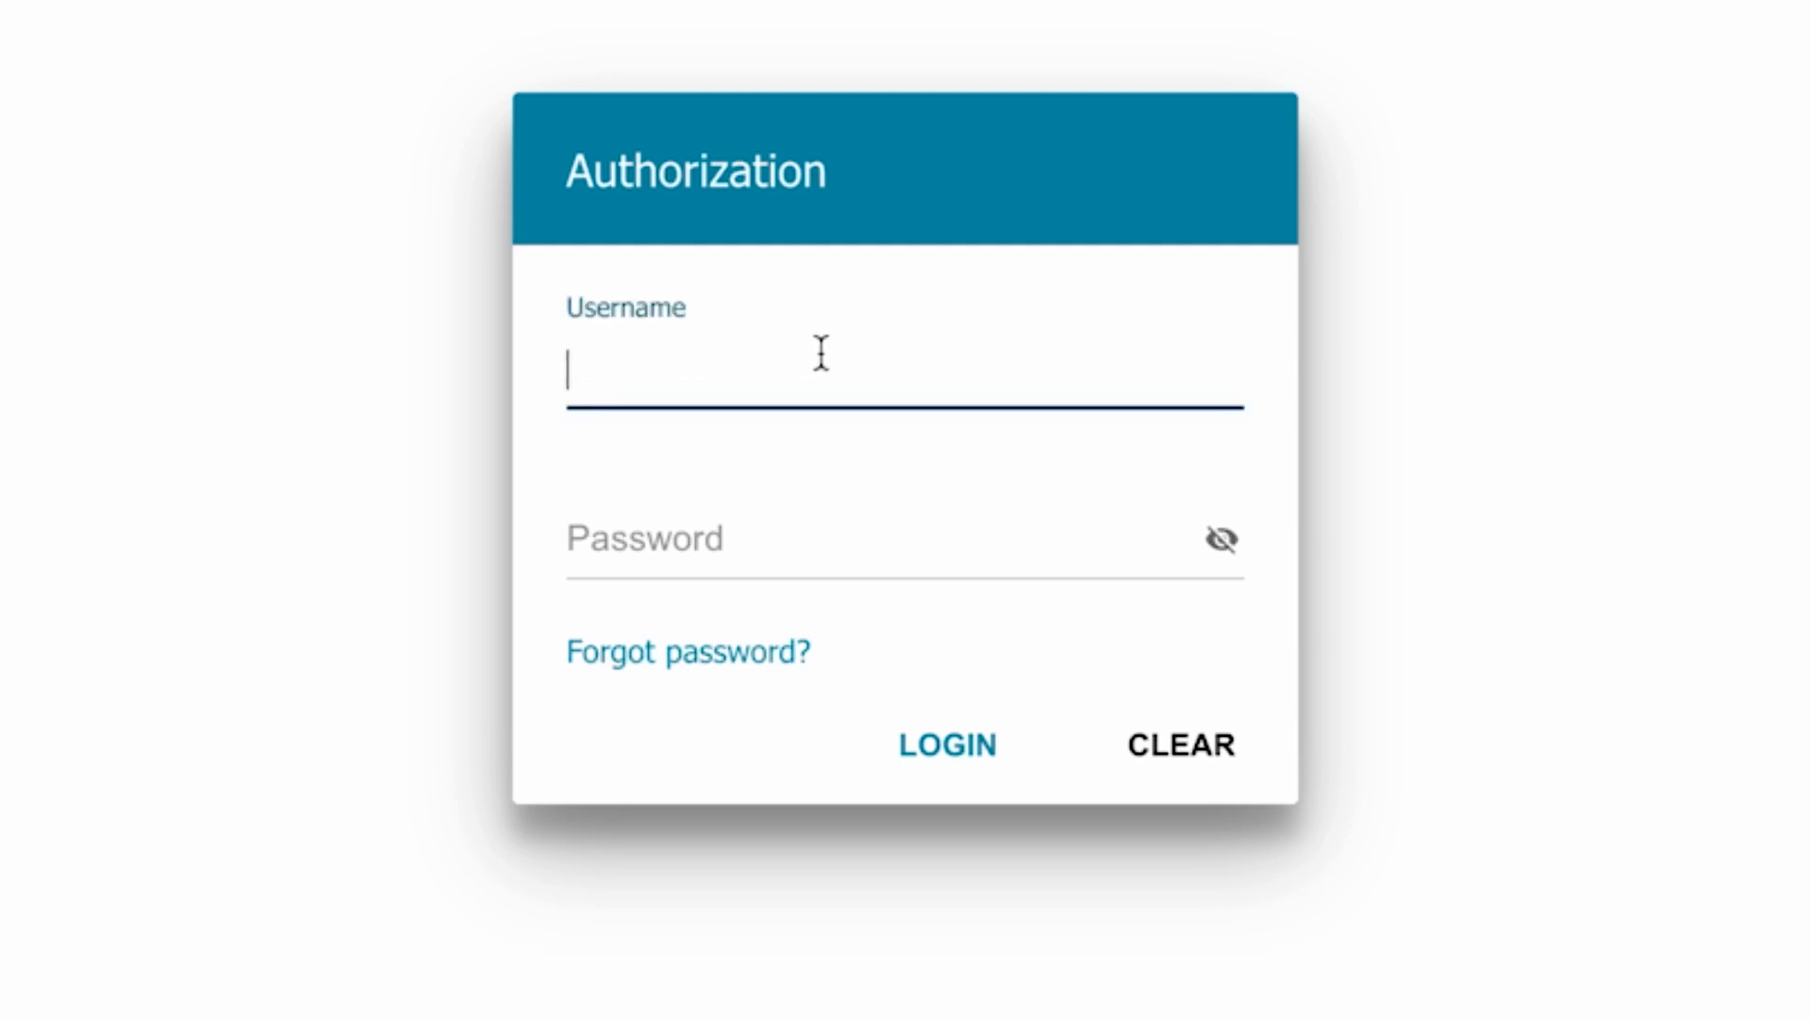
type("adm")
type("in")
left_click(671, 542)
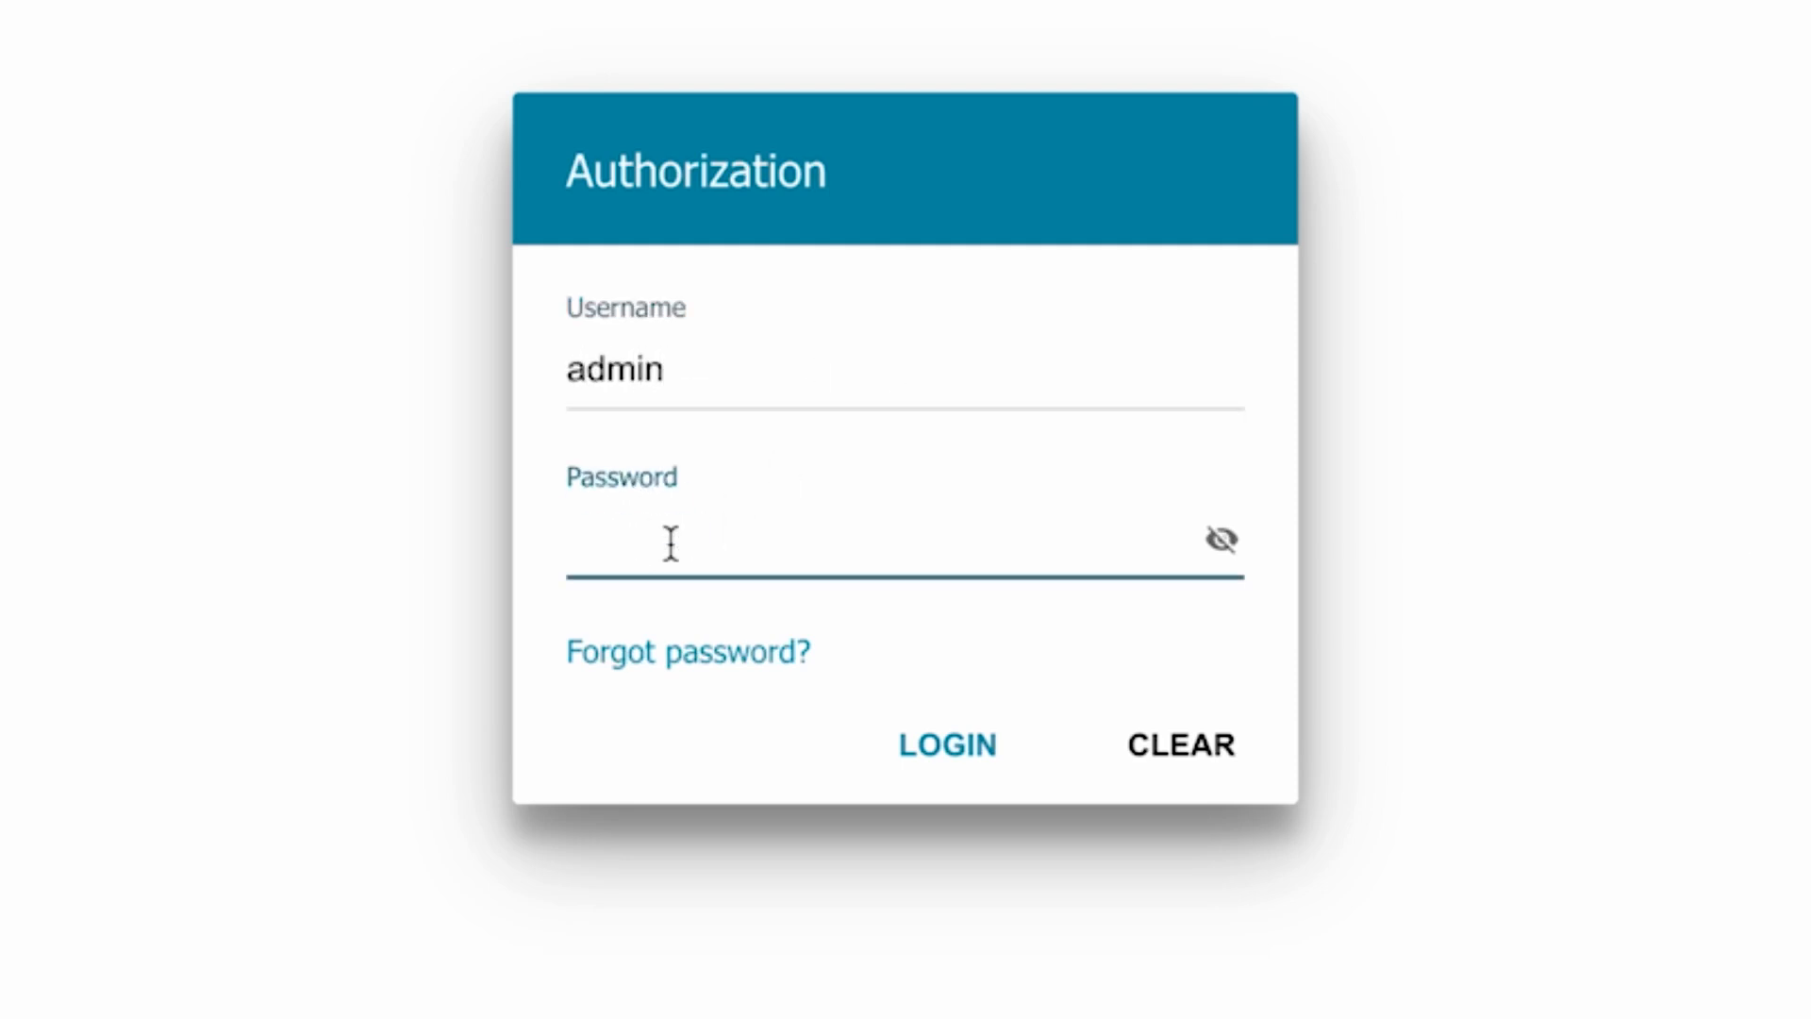
type("password")
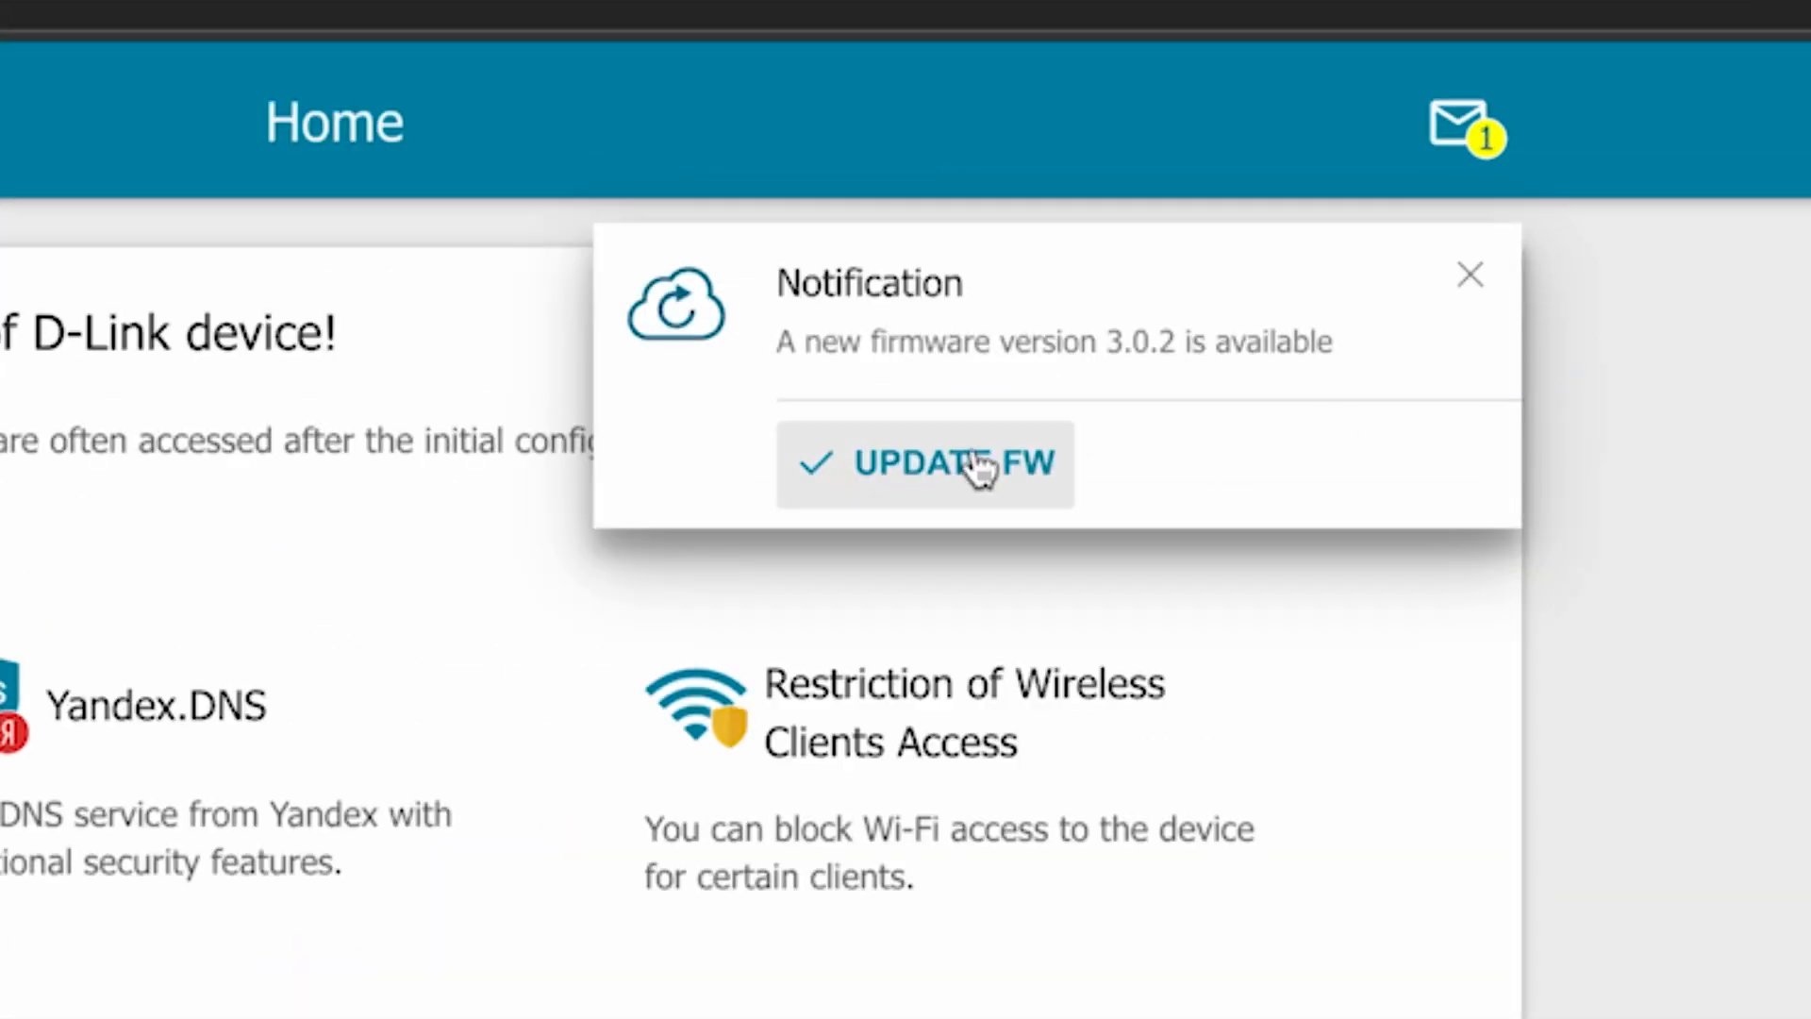
Dismiss the popup and request the firmware 3.0.2 update from the notifications page
left_click(1466, 290)
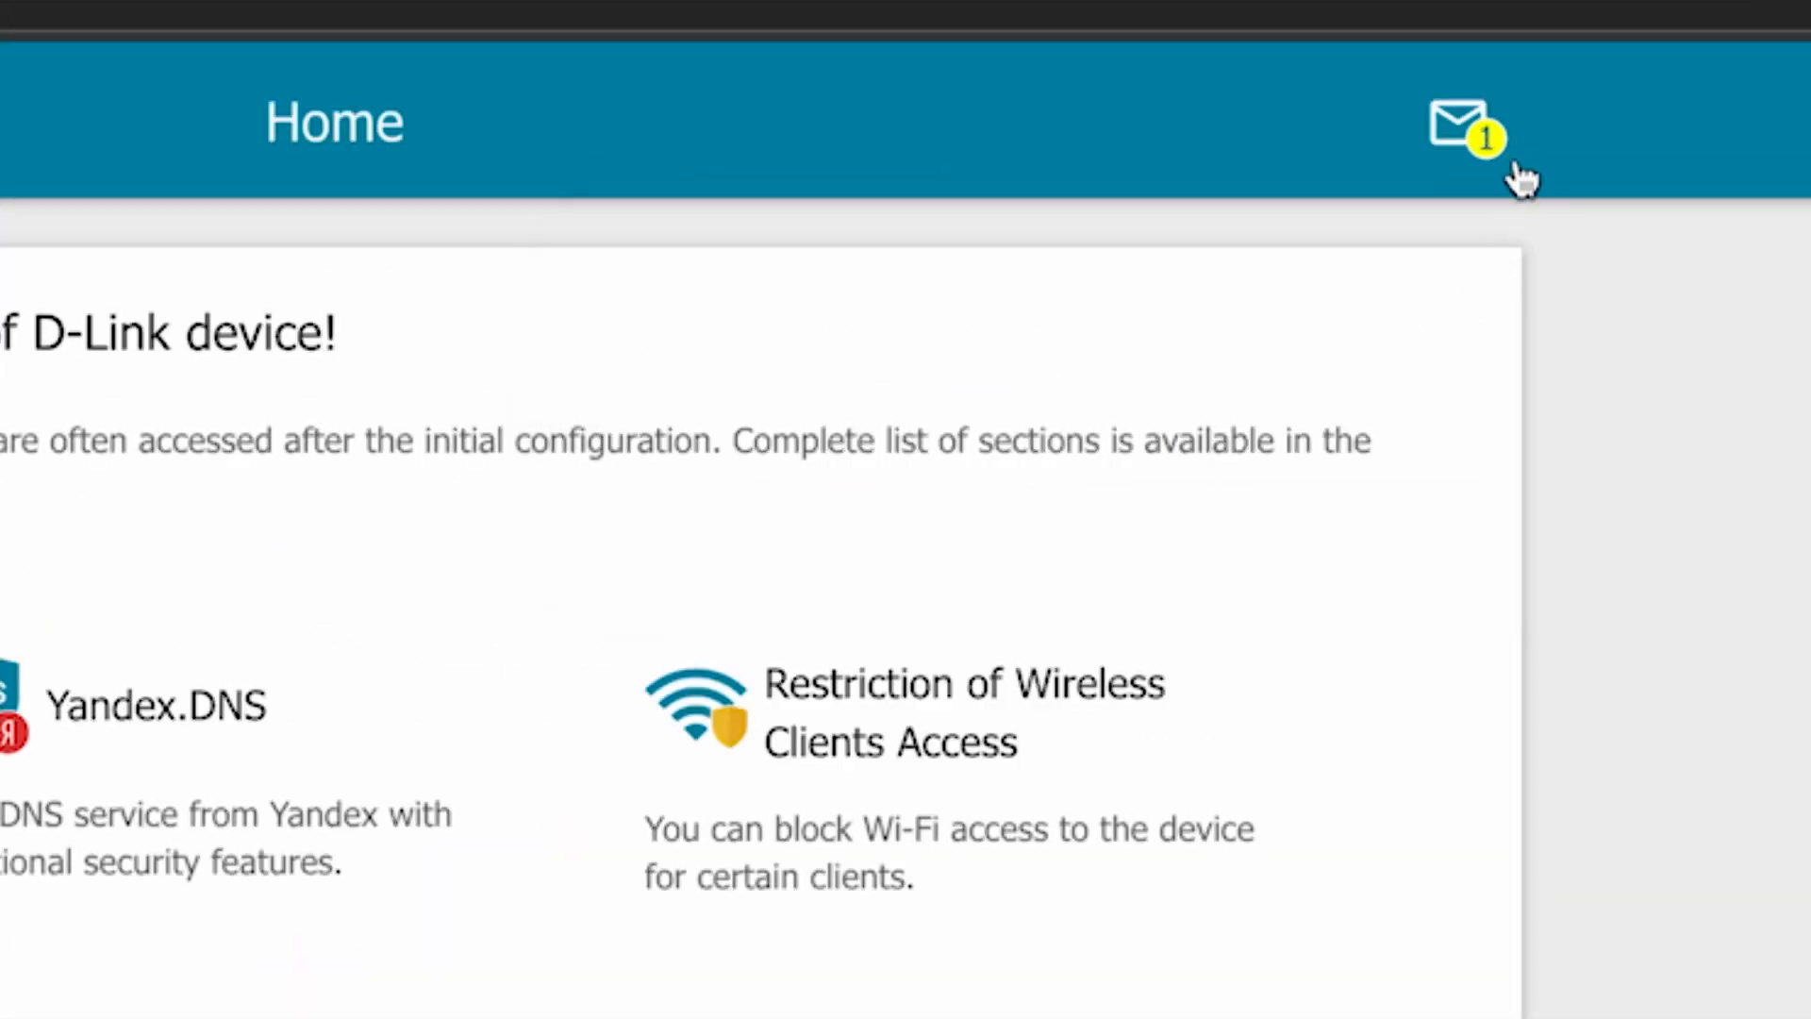
left_click(1472, 135)
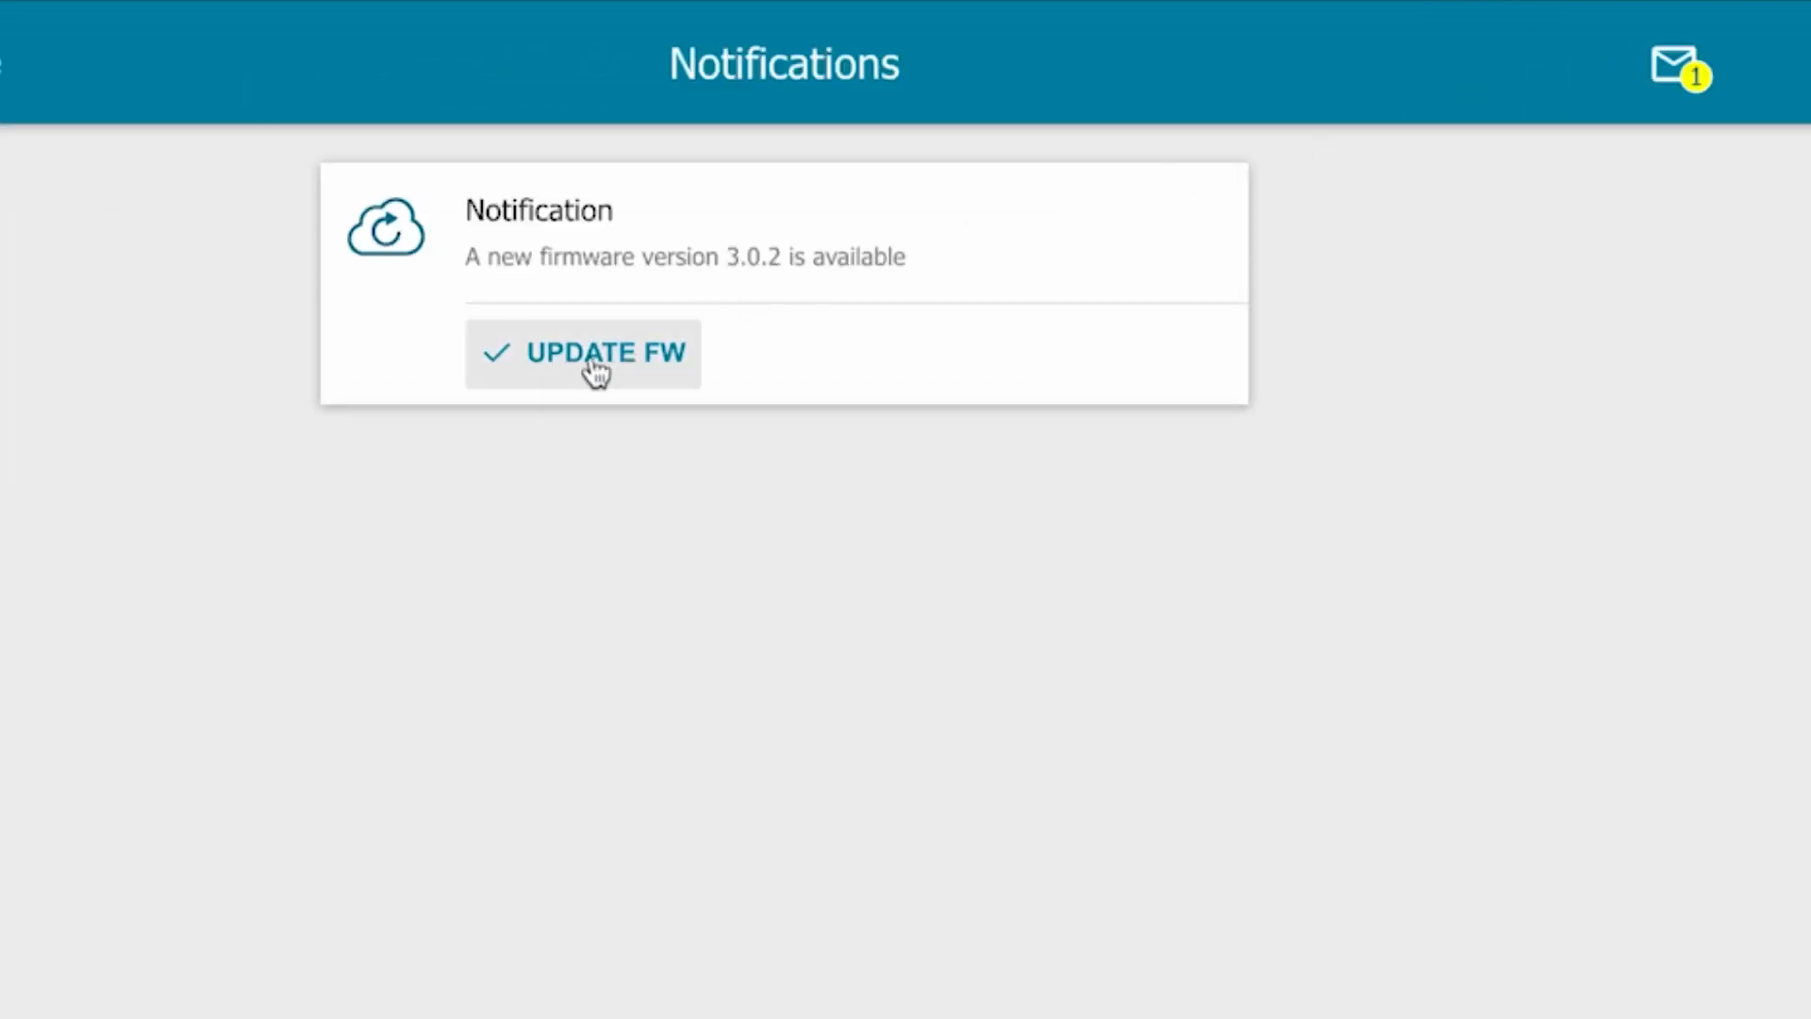
left_click(594, 355)
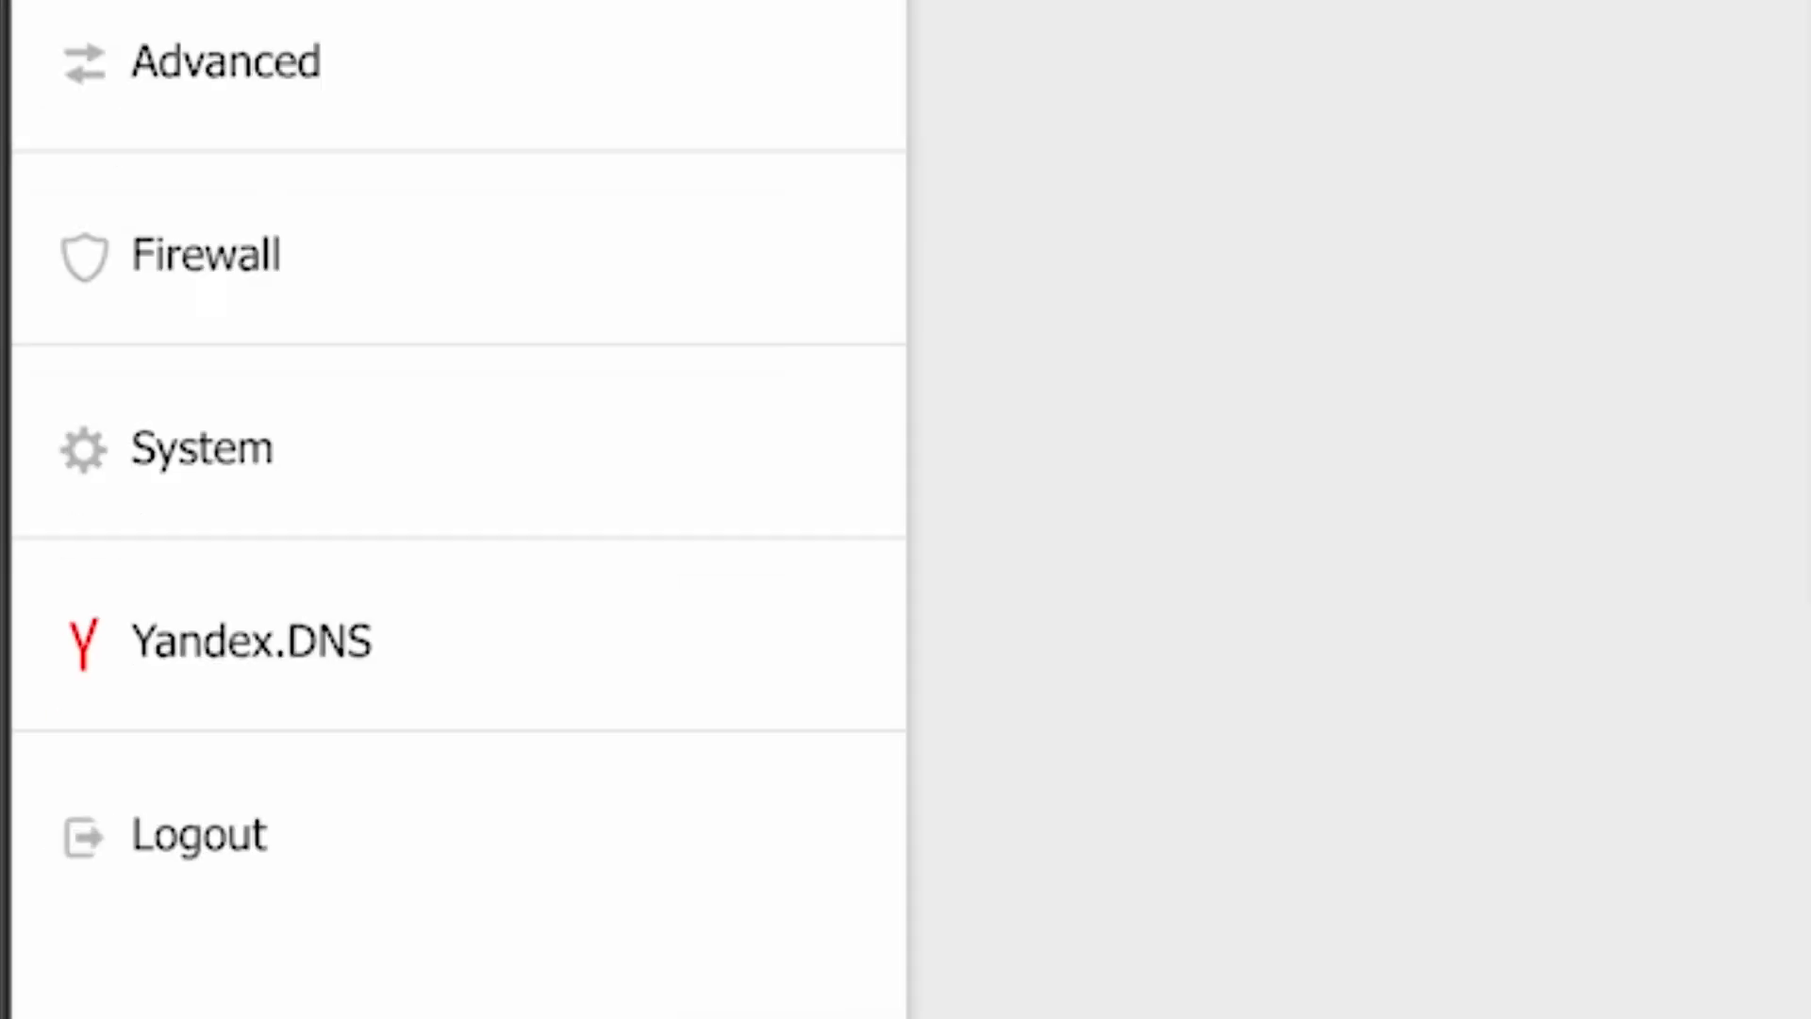
Reboot the router from the System Configuration page and confirm
left_click(223, 468)
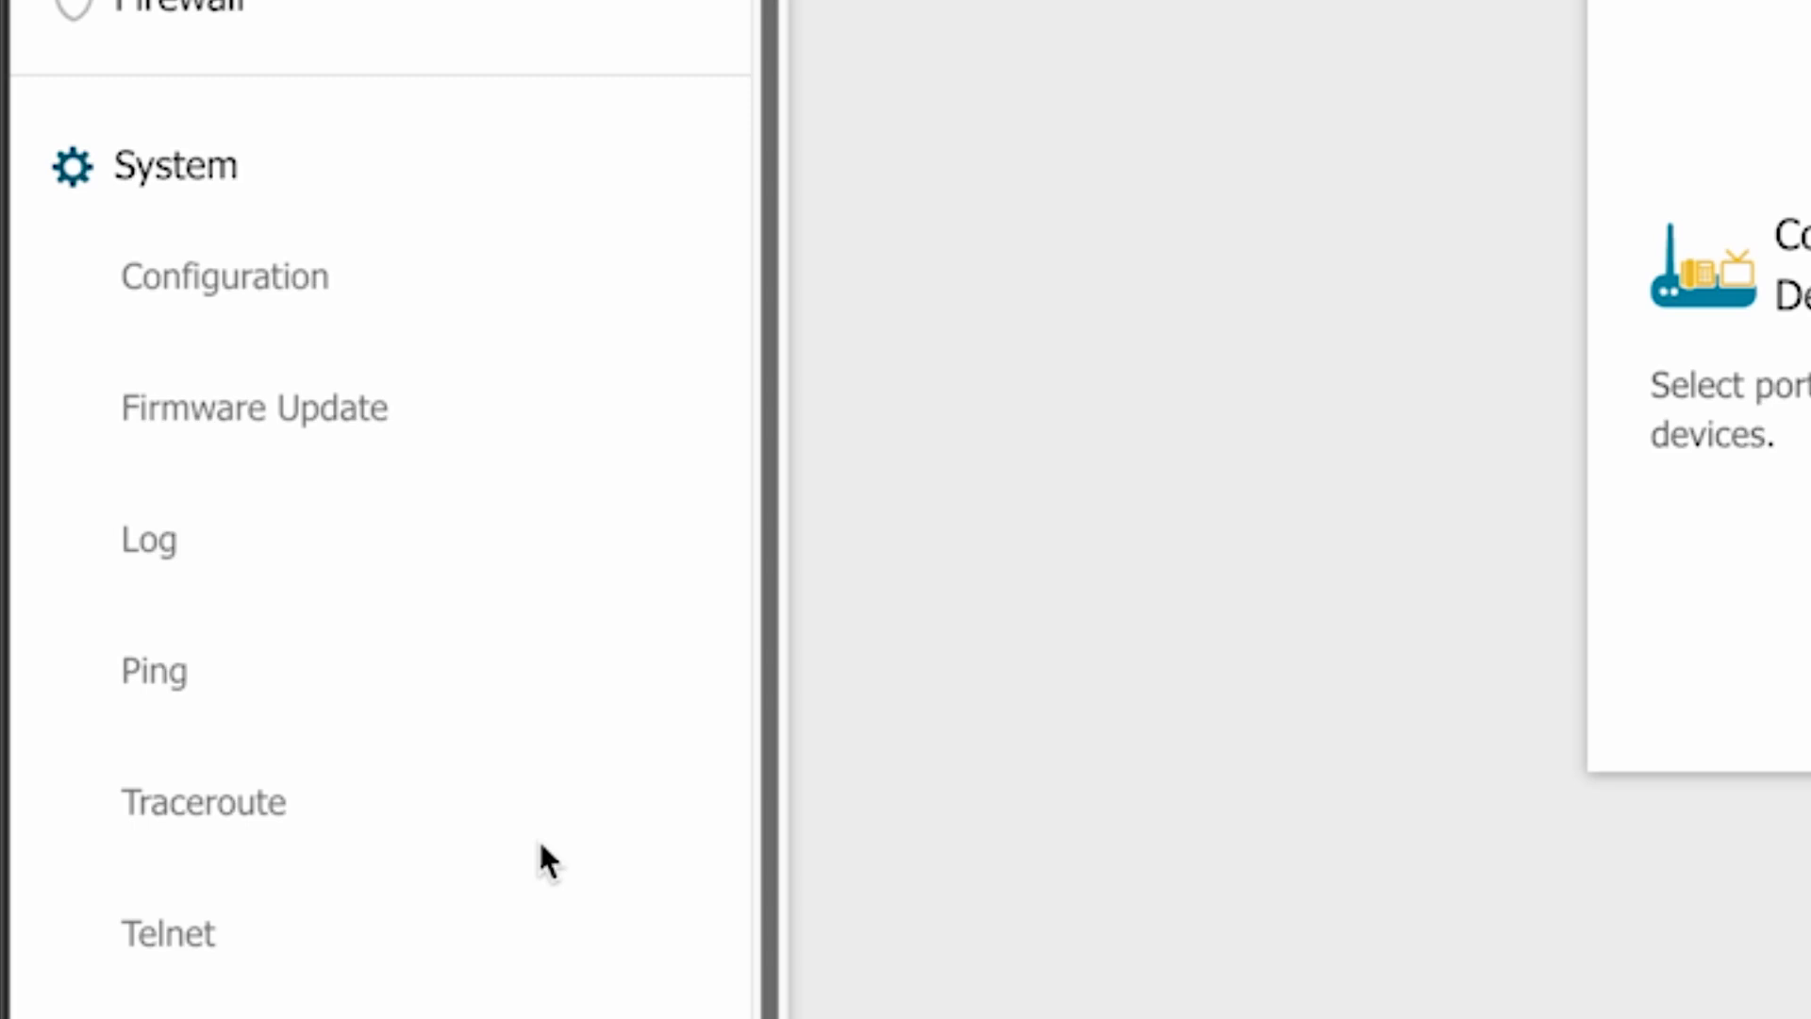
left_click(232, 277)
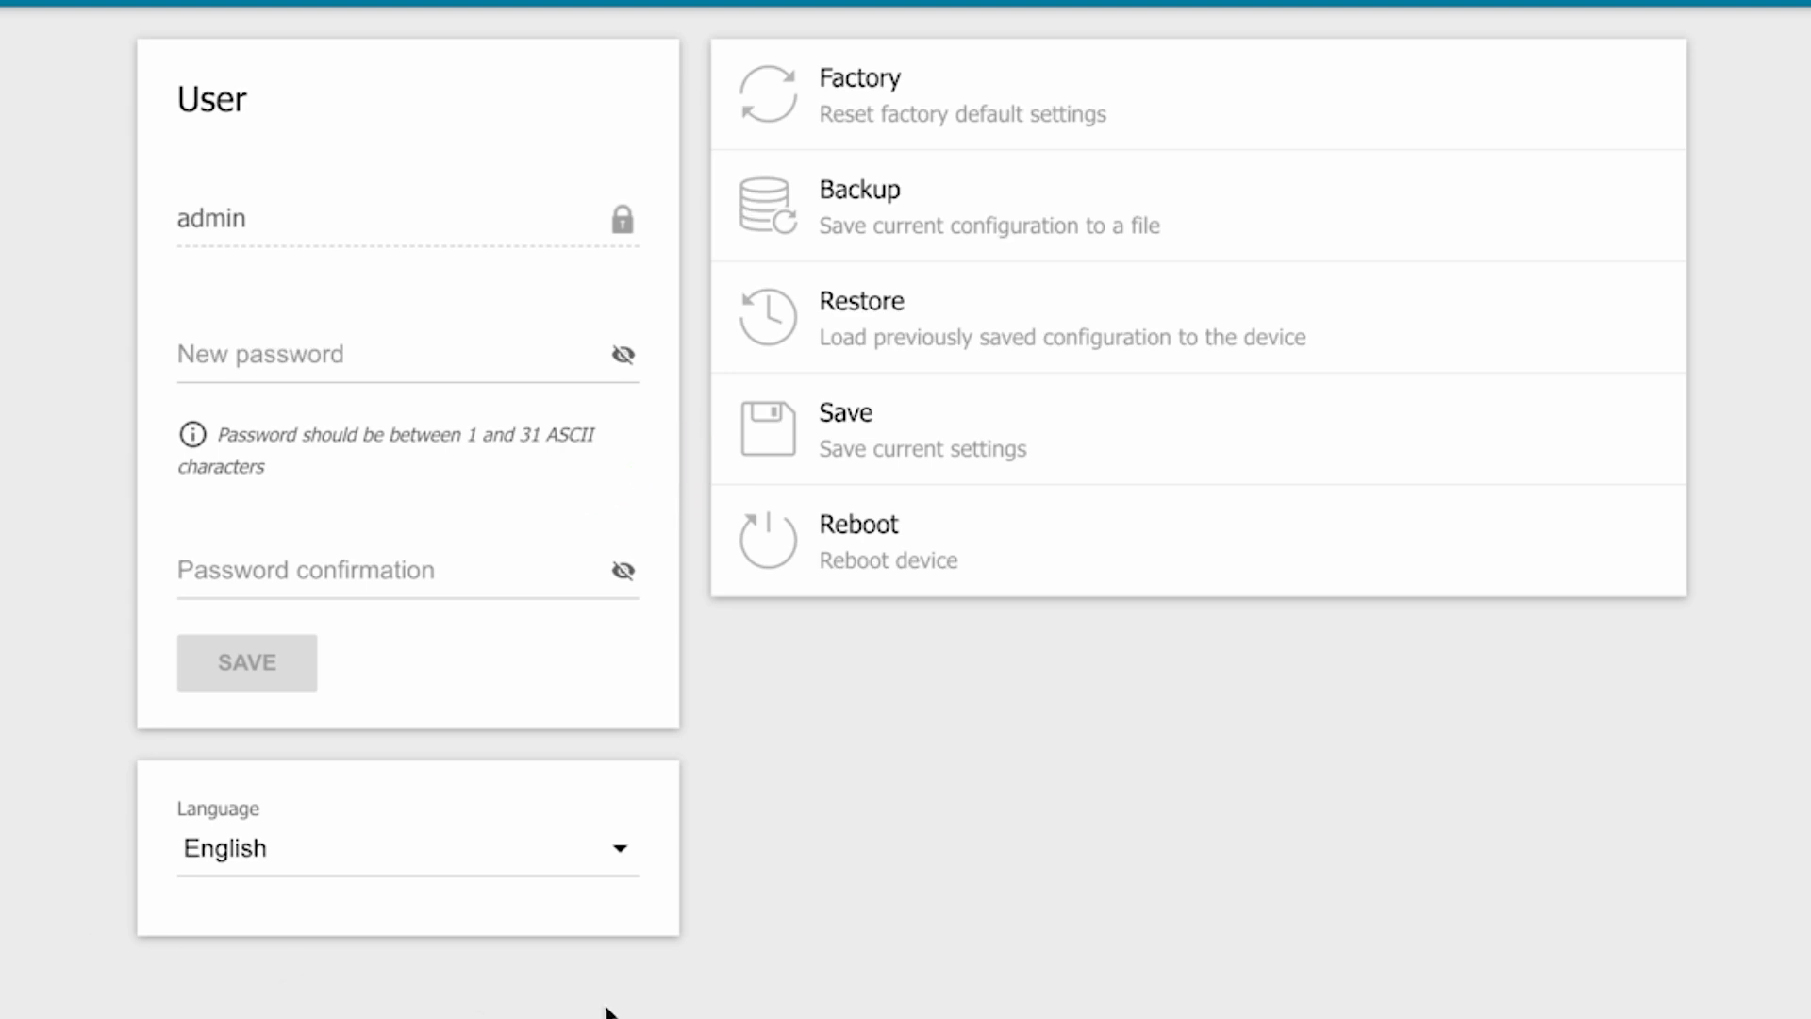
left_click(907, 562)
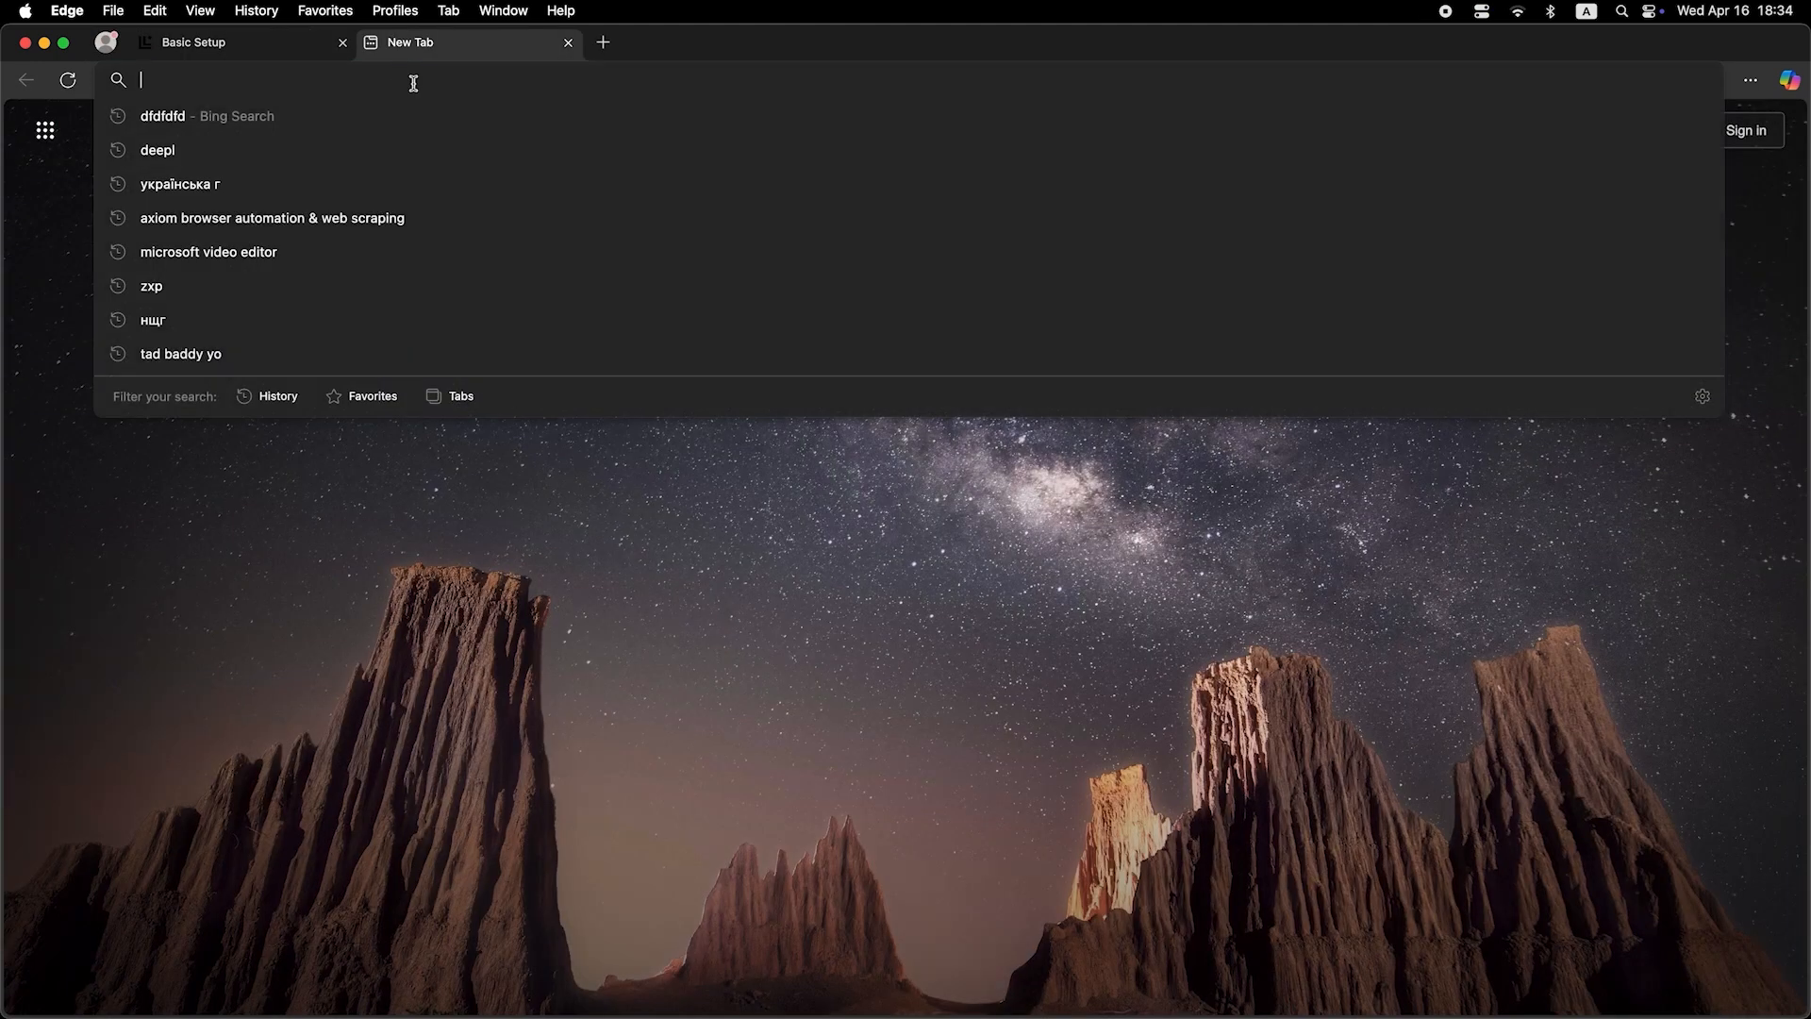
type("dfdfdfdf")
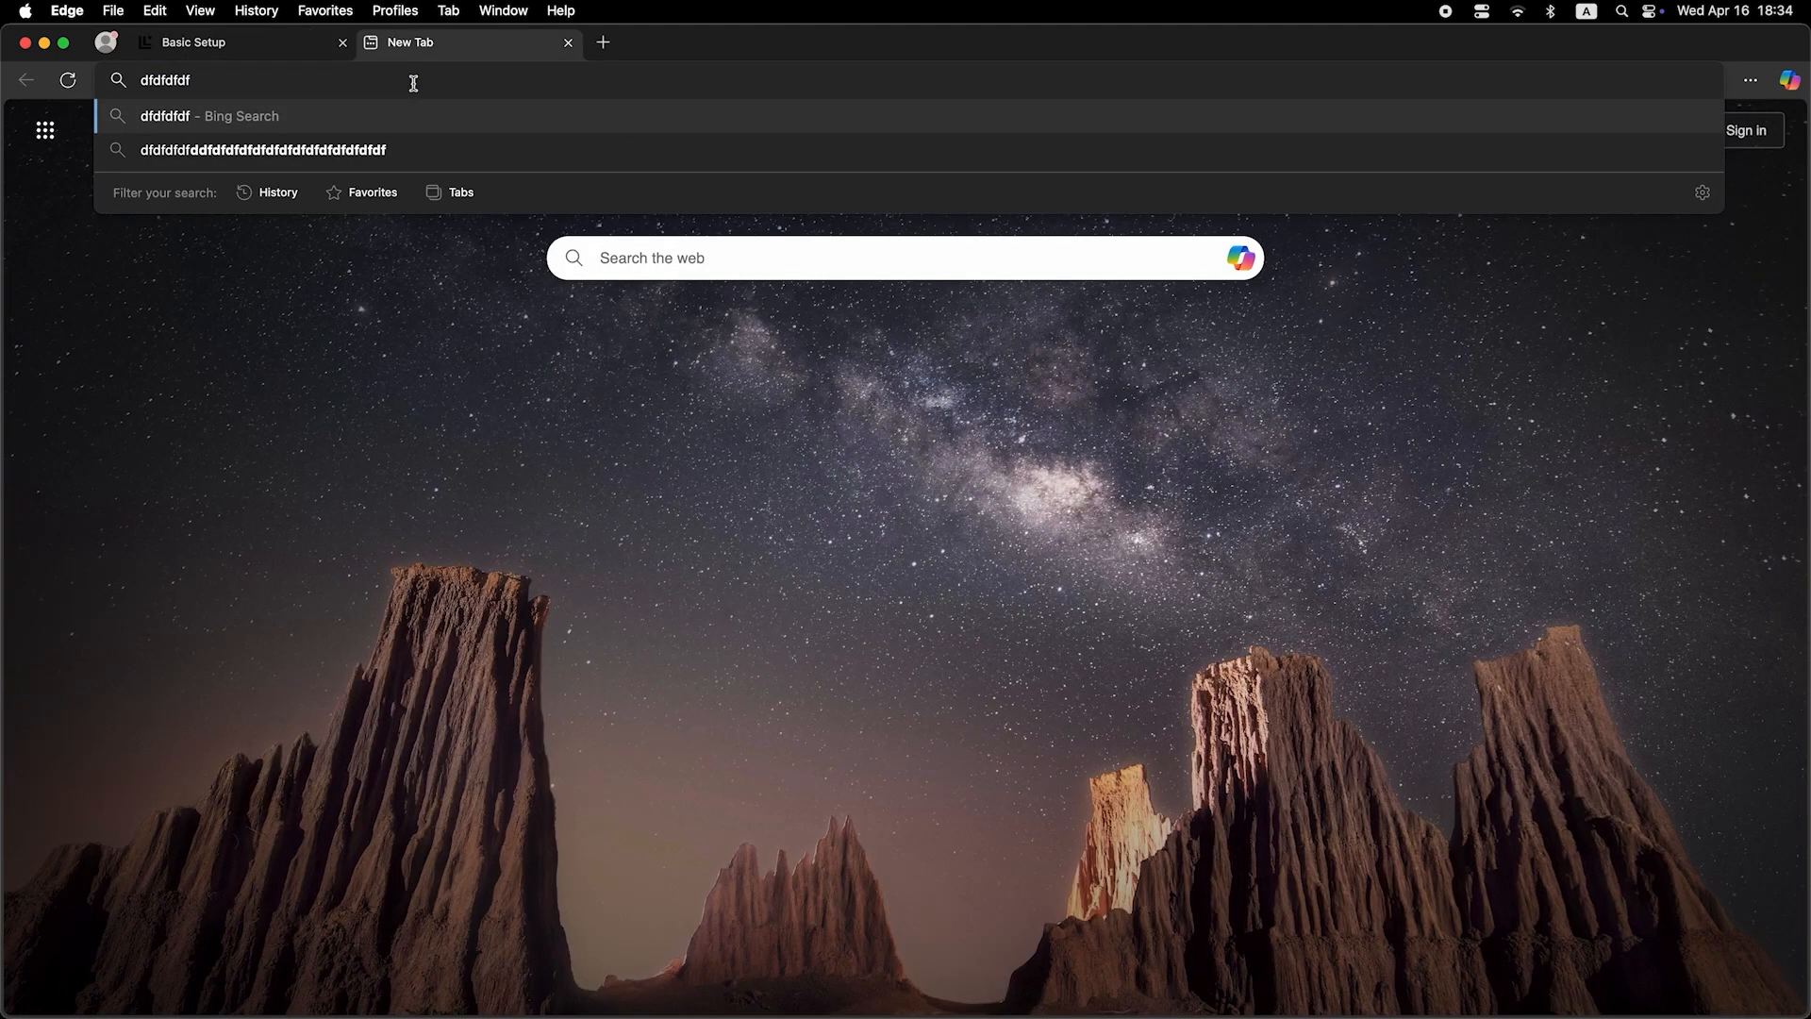
Run a test web search for 'dfdfdfdf' to confirm Bing results load
key("Return")
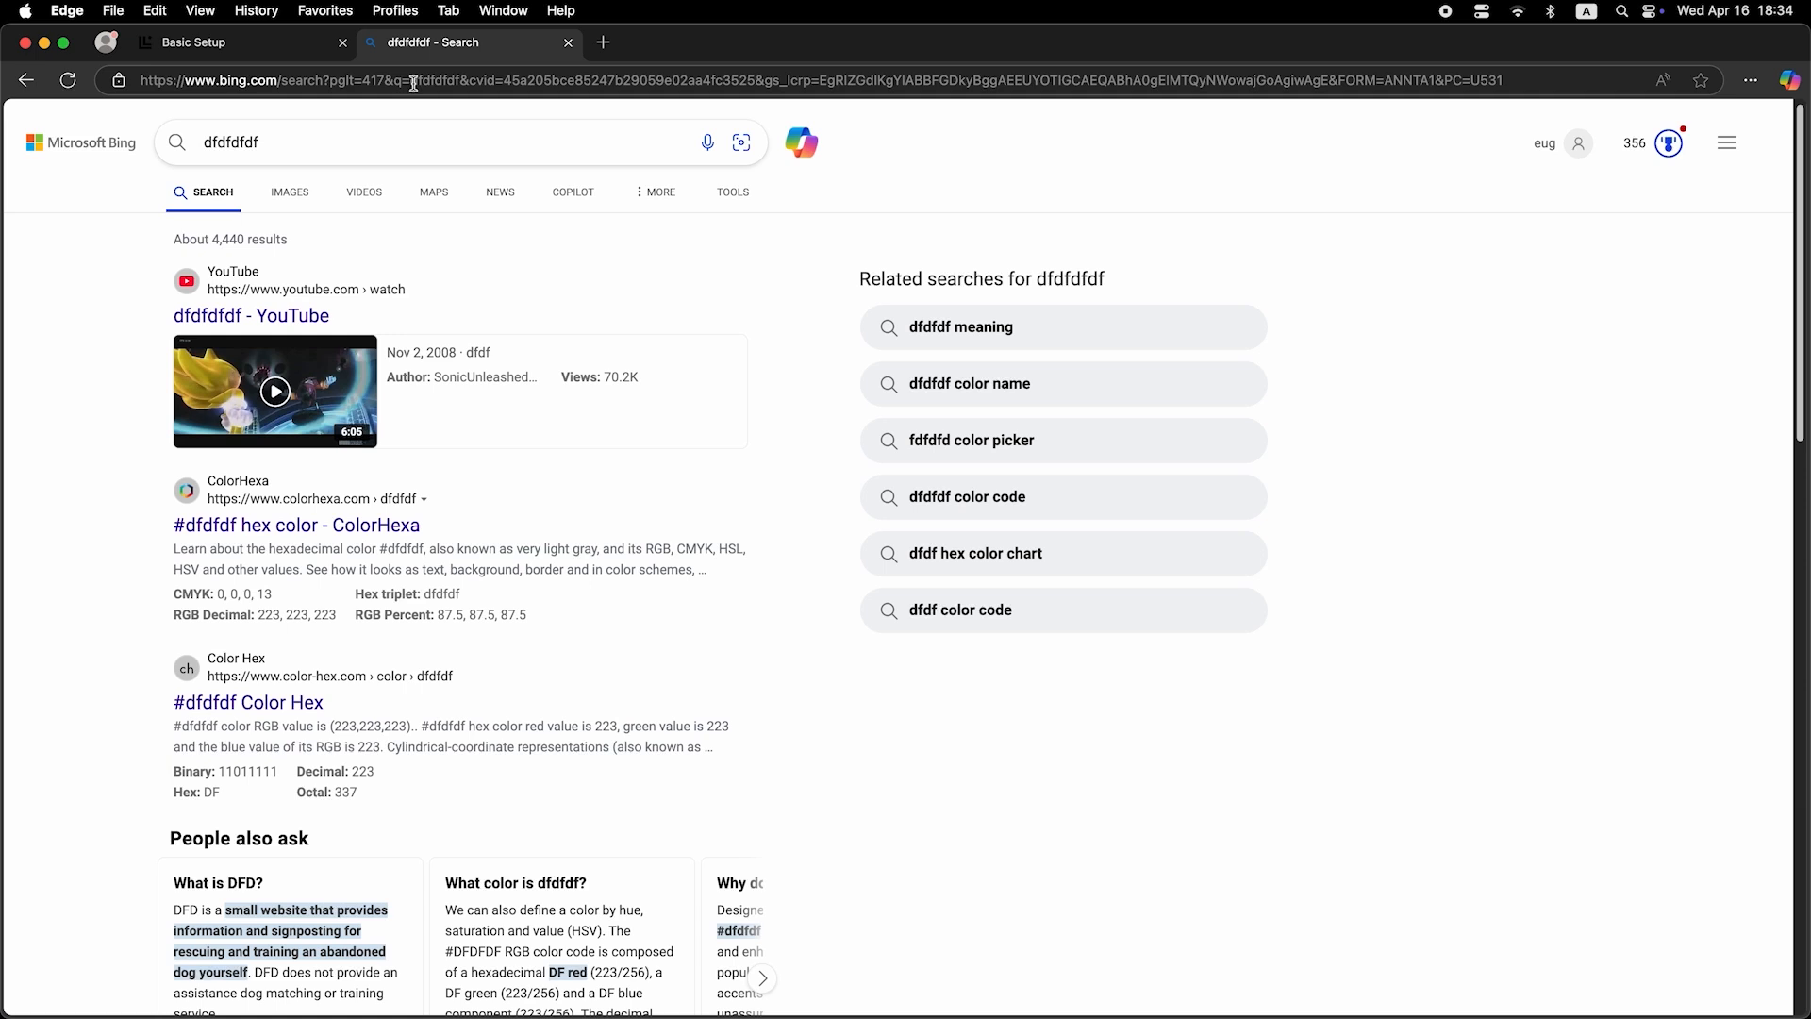